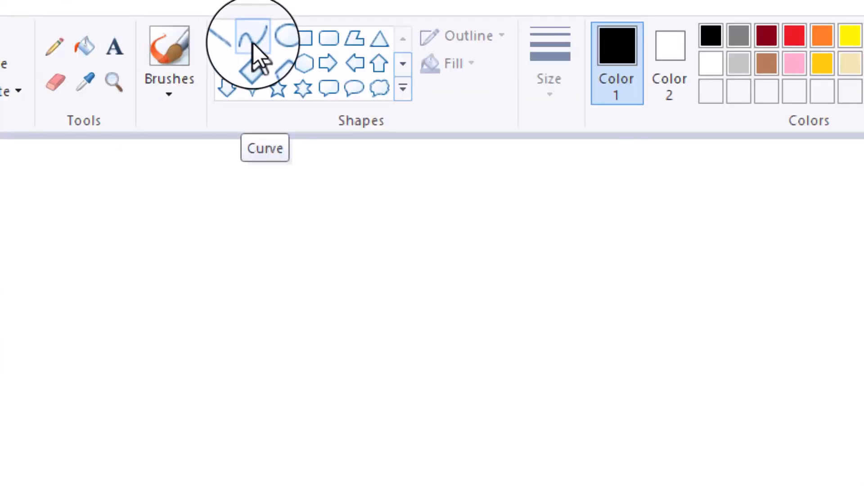
Draw a vertical curve about 167 px tall near the canvas's upper edge, bend it to the right, and move it slightly up and left.
click(253, 43)
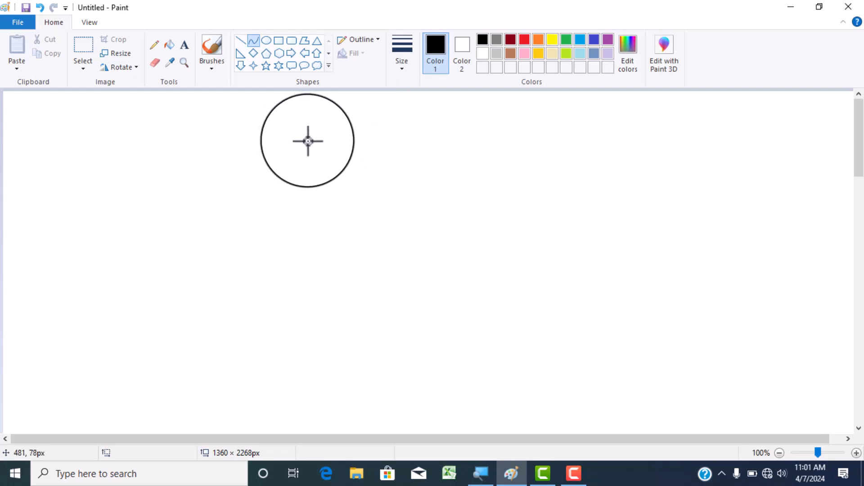
drag(308, 141, 308, 246)
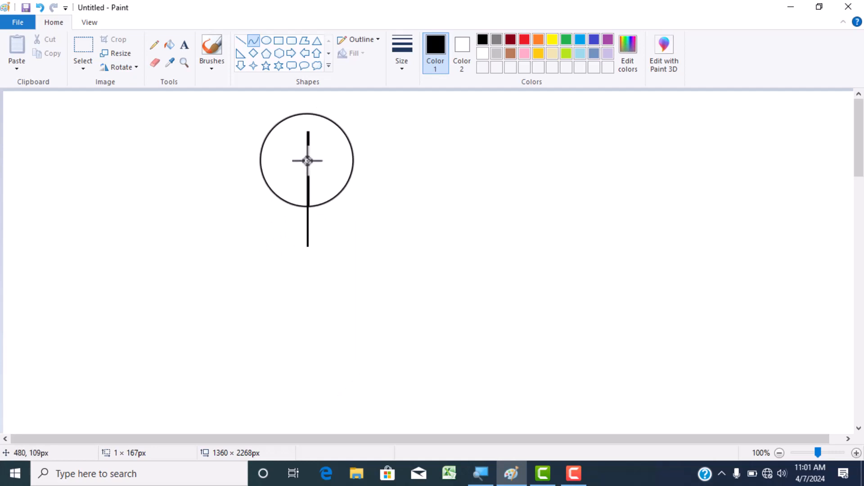
drag(308, 161, 329, 159)
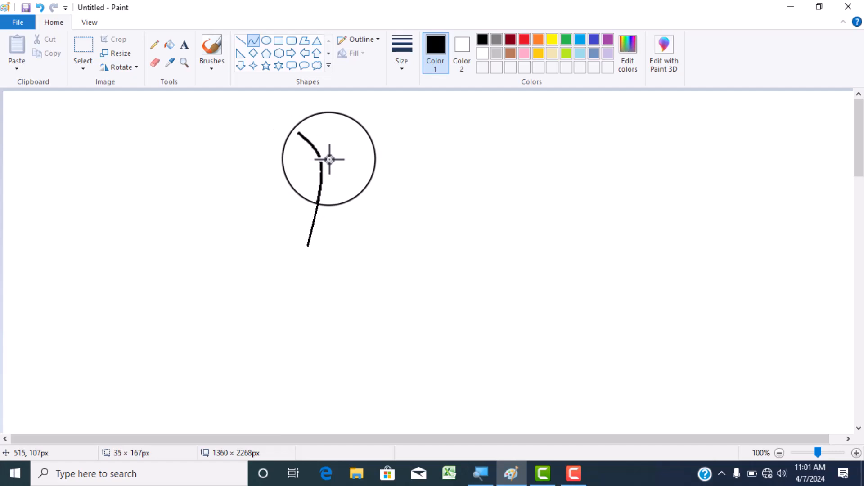
drag(330, 159, 328, 209)
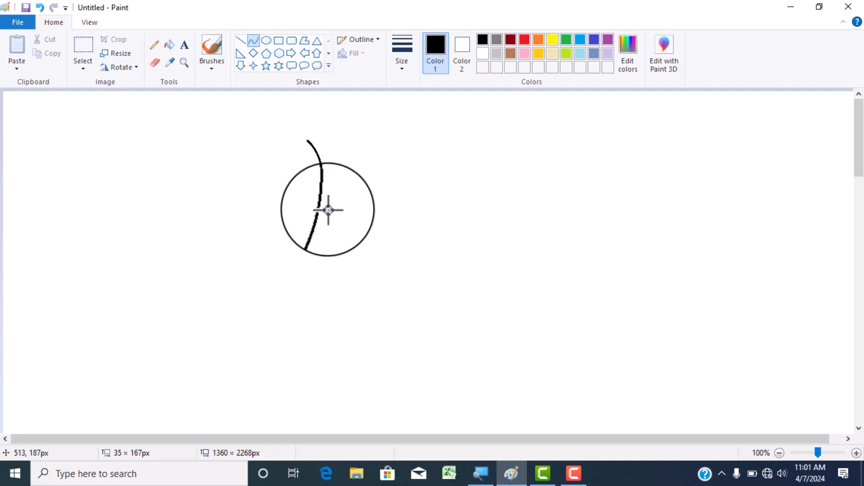
drag(328, 210, 312, 159)
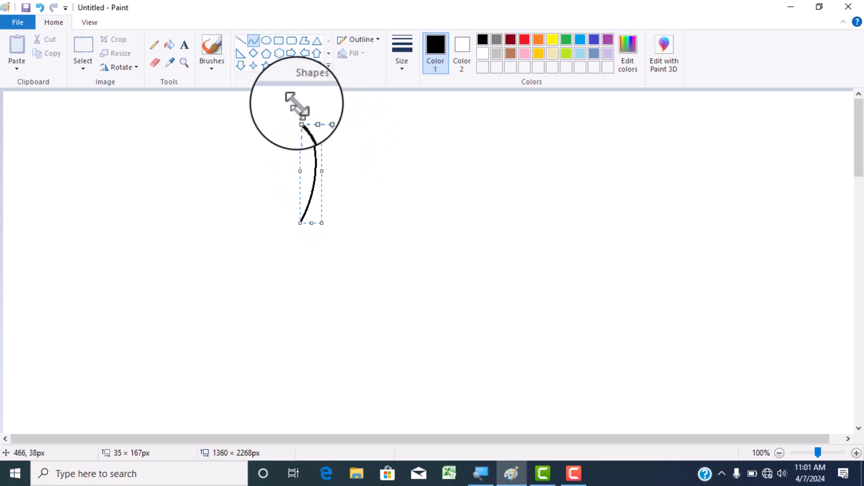
click(242, 42)
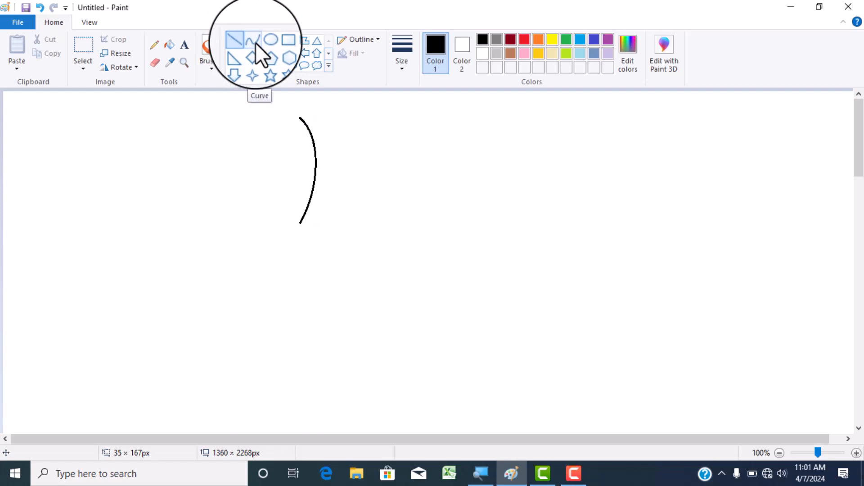
Draw the first petal with a short curve branching right from the tall curve and a bowed curve from its tip to the base, about 167 px tall.
click(255, 42)
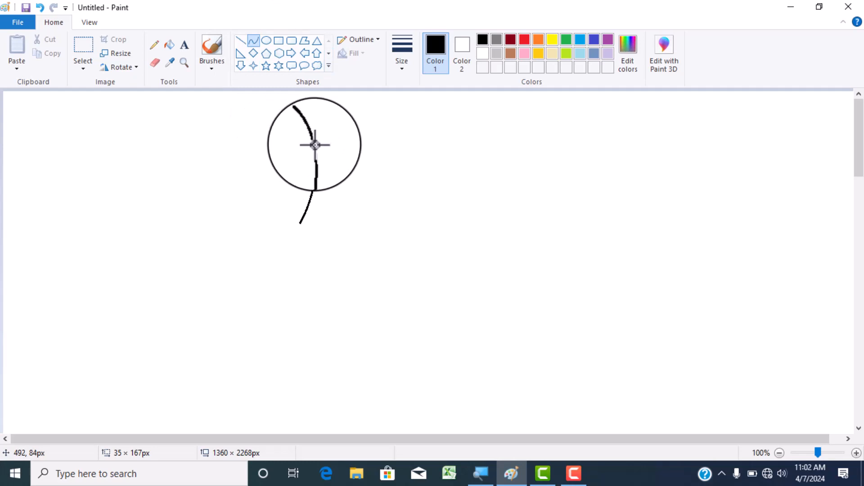
drag(315, 144, 340, 131)
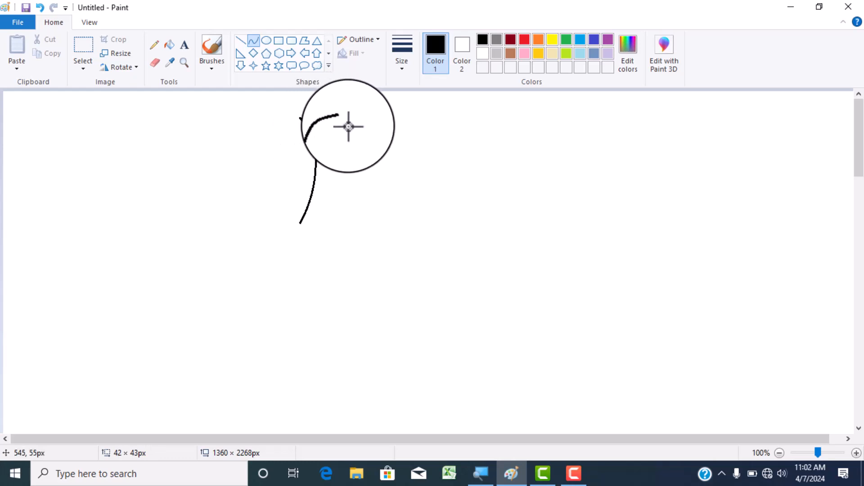
click(266, 41)
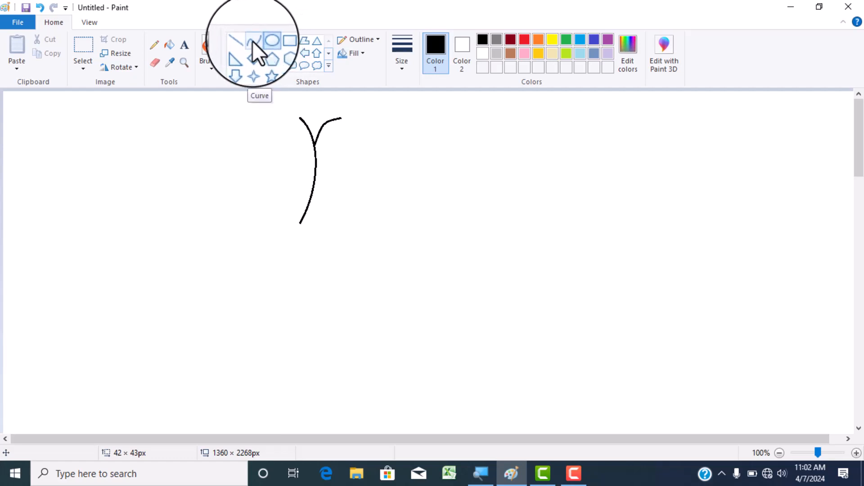
click(253, 40)
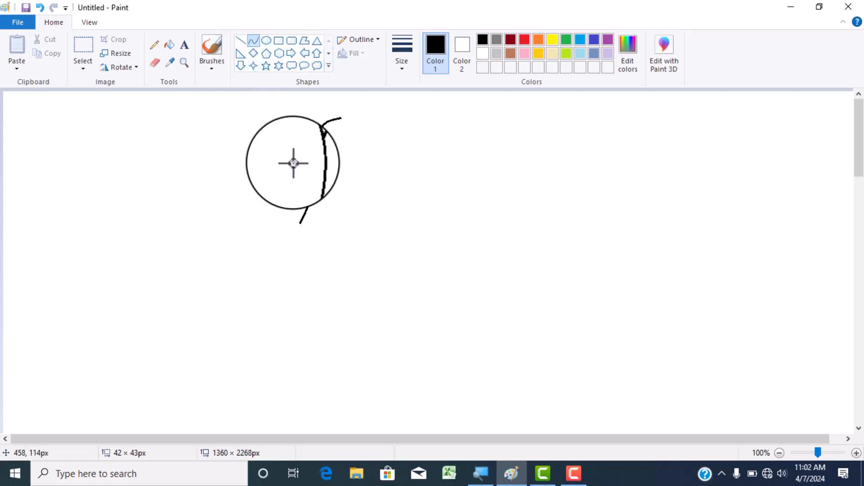
drag(293, 170, 342, 118)
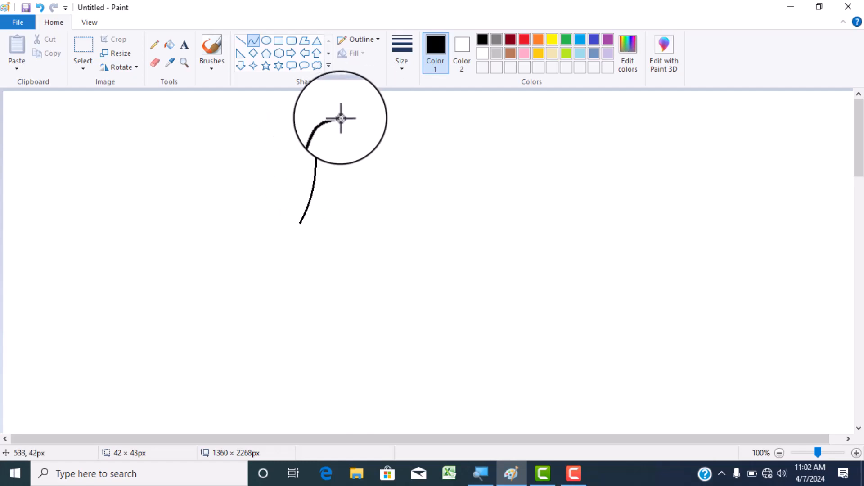
drag(340, 119, 302, 223)
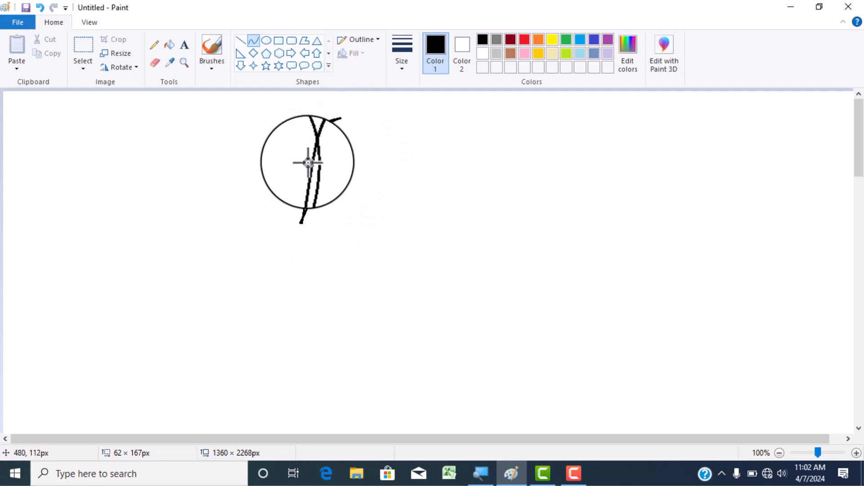
drag(308, 163, 352, 195)
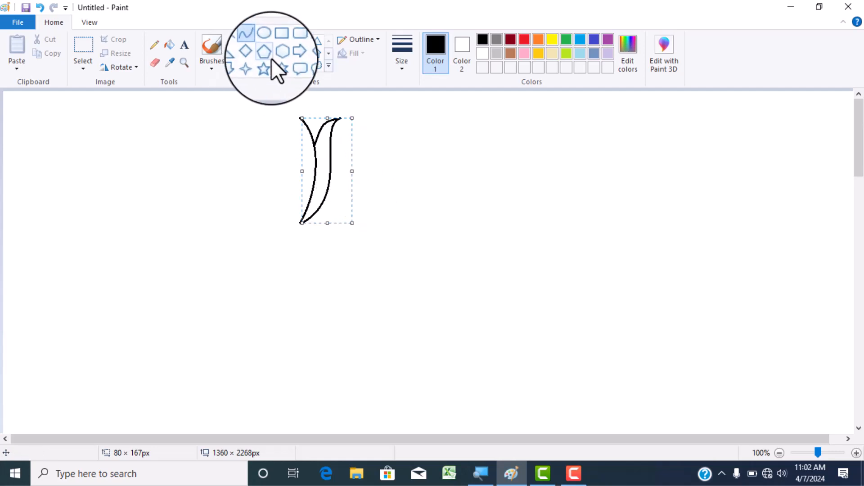
Draw a second petal right of the first, with a tip curve about 44 × 43 px and a bowed outer curve down to the shared base.
click(254, 41)
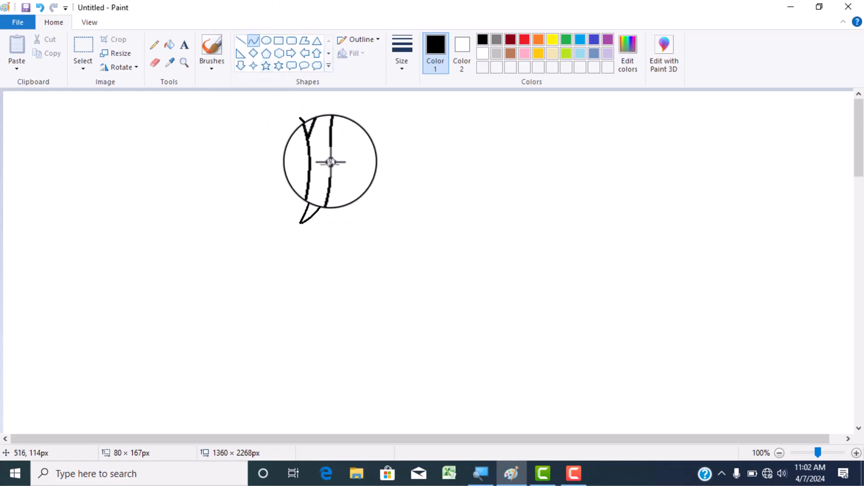
mouse_move(332, 156)
mouse_down()
mouse_move(358, 129)
mouse_move(337, 139)
mouse_move(355, 129)
mouse_move(347, 129)
mouse_move(348, 141)
mouse_up()
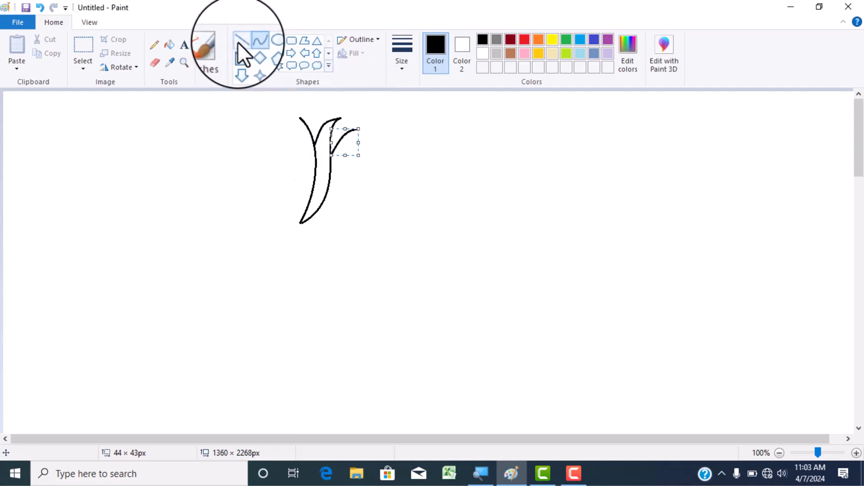
click(250, 41)
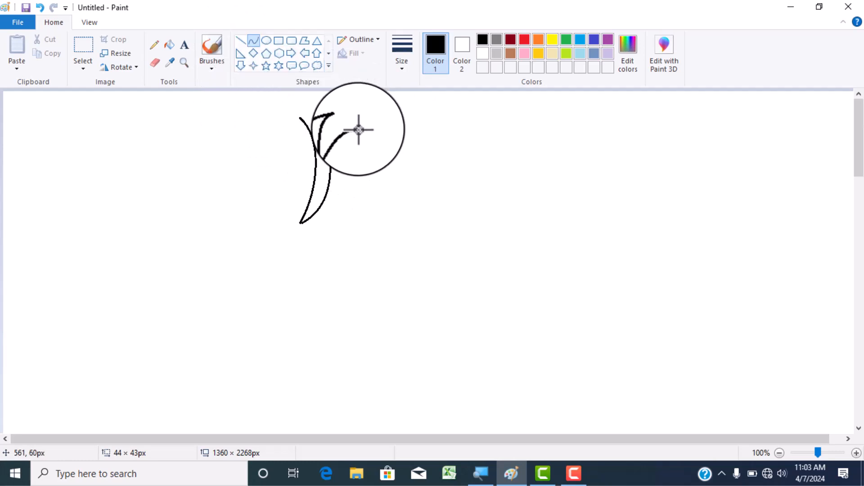
drag(359, 129, 301, 223)
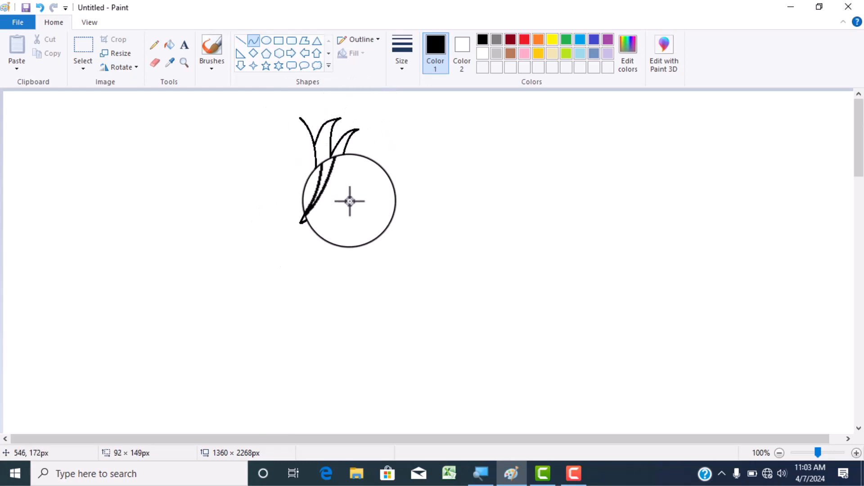
drag(349, 201, 367, 224)
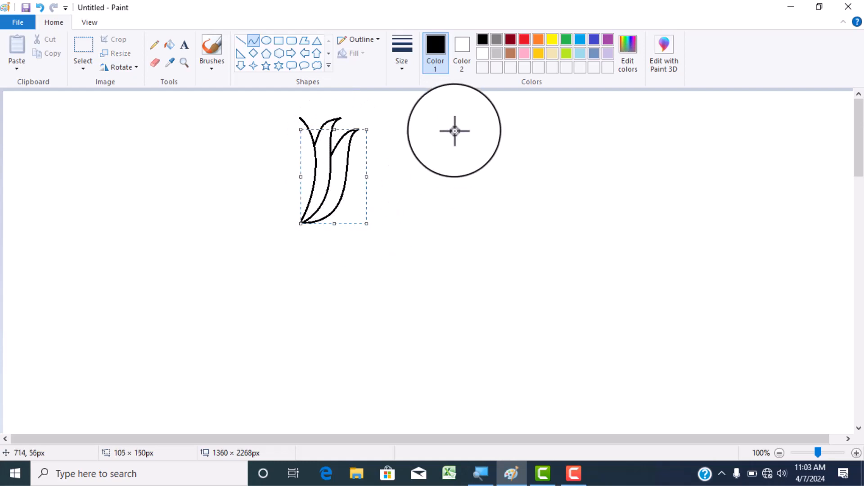
click(264, 43)
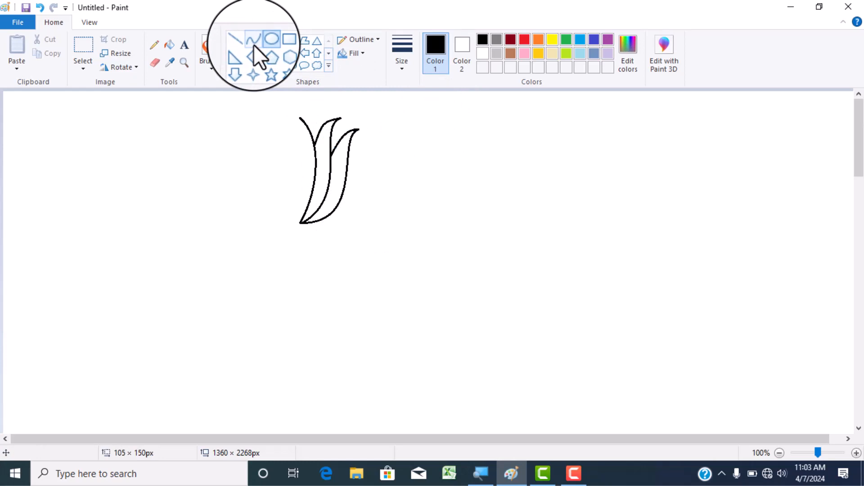
Draw a third petal right of the second, with a tip curve about 49 × 42 px and a wide bowed curve down to the shared base.
click(254, 45)
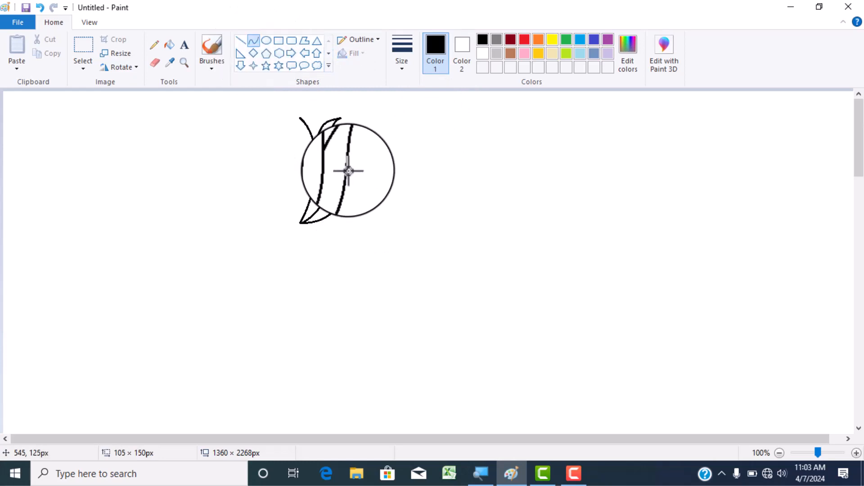
mouse_move(348, 171)
mouse_down()
mouse_move(379, 141)
mouse_move(359, 154)
mouse_up()
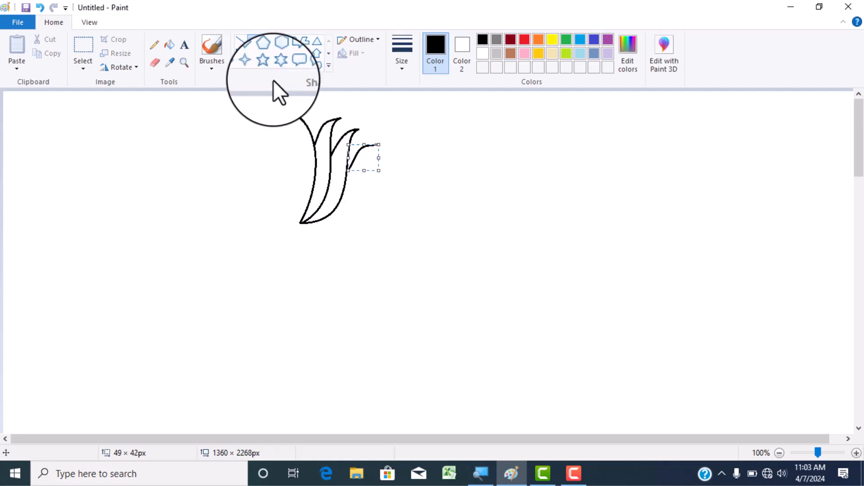
click(270, 43)
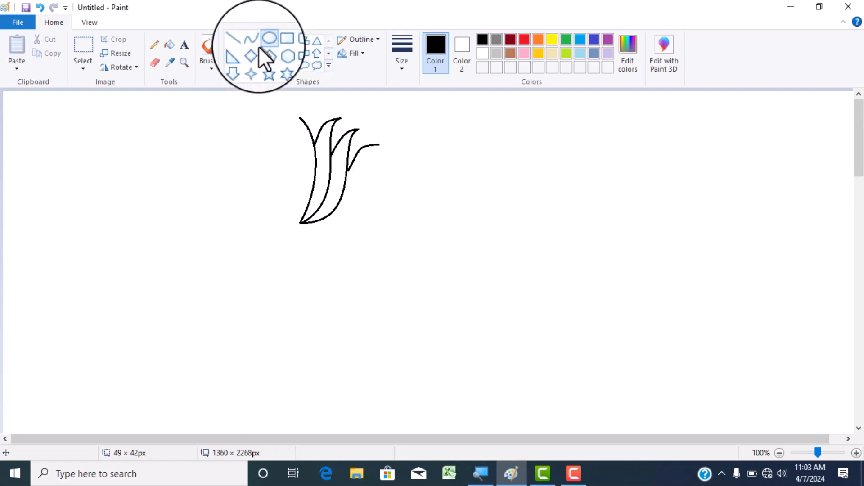
click(251, 42)
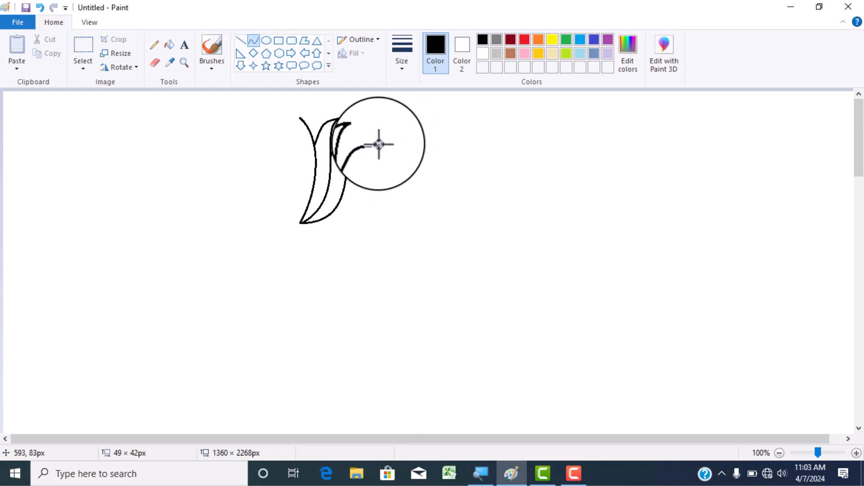
mouse_move(379, 144)
mouse_down()
mouse_move(316, 222)
mouse_move(299, 224)
mouse_move(366, 179)
mouse_move(366, 144)
mouse_move(347, 173)
mouse_up()
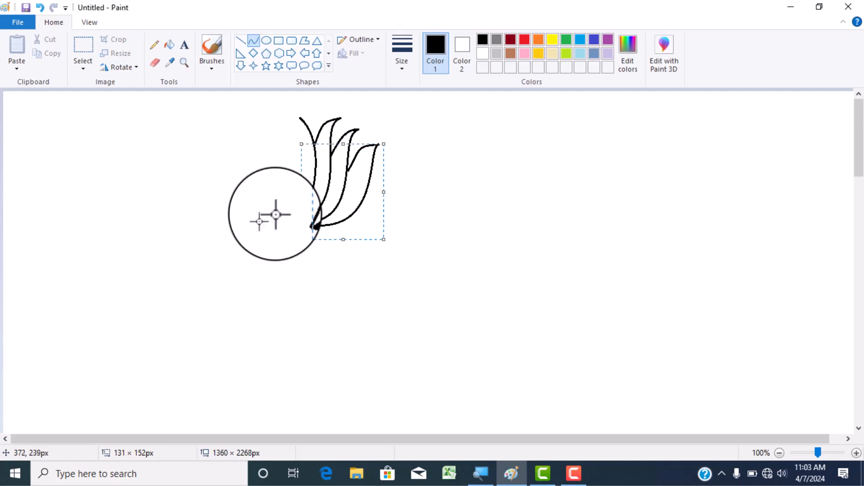
click(270, 42)
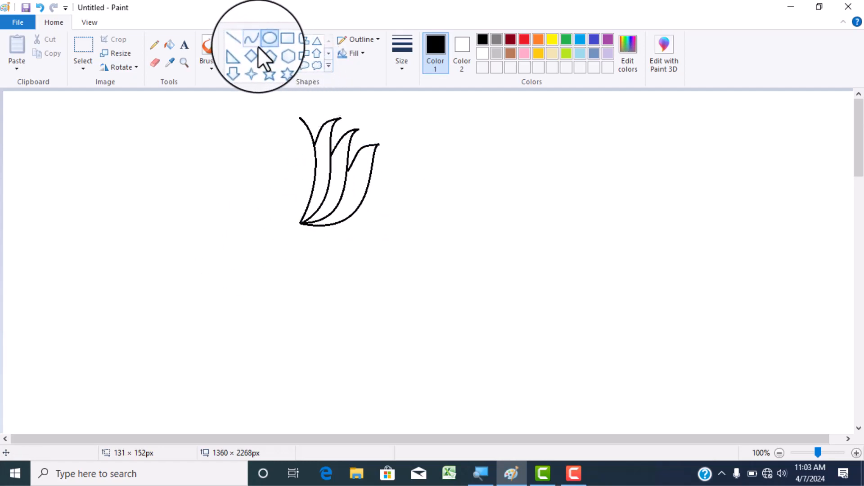
Draw a low leaf below the third petal, with an arched upper curve about 72 × 28 px and a lower curve joining its tip to the base.
click(254, 45)
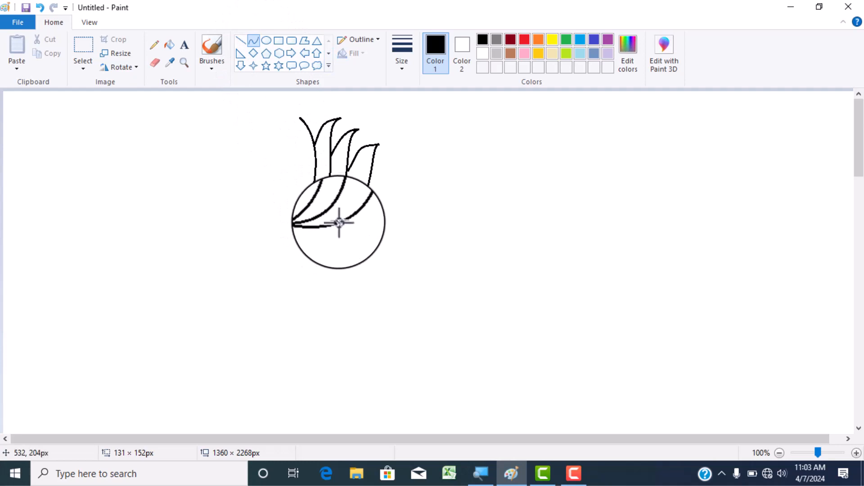
drag(337, 224, 368, 222)
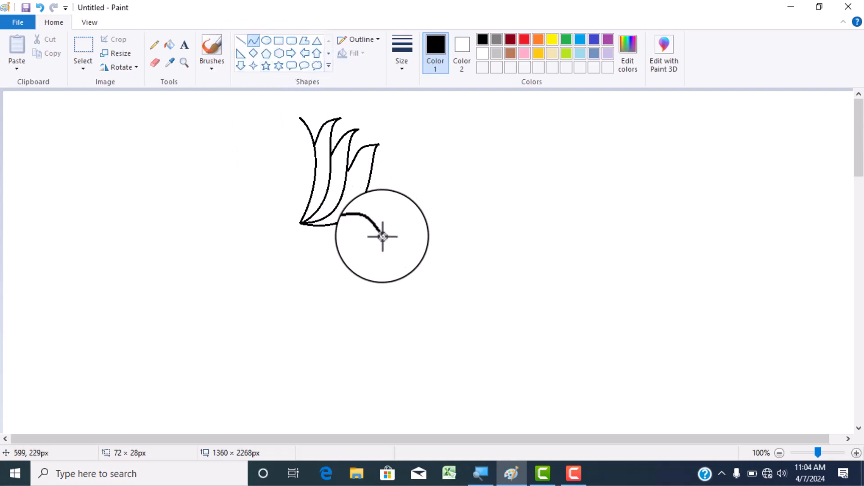
drag(382, 236, 343, 242)
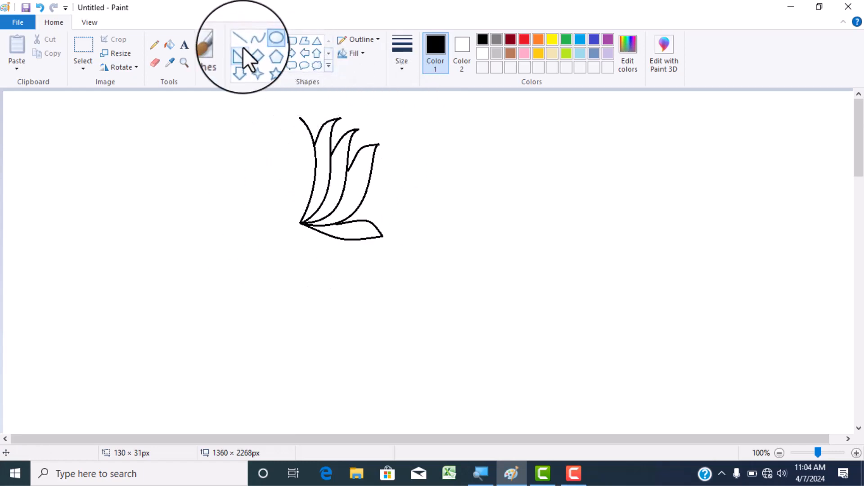
Draw a straight vertical stem about 96 px long downward from the base point of the petals.
click(241, 42)
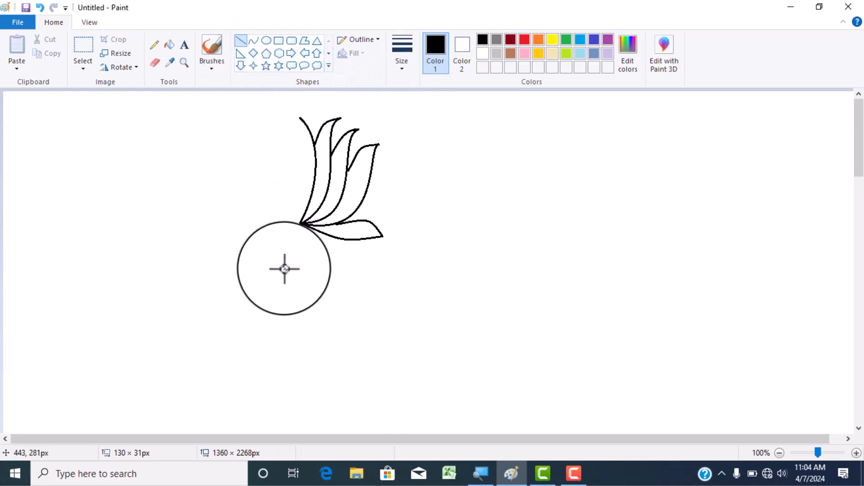
drag(284, 269, 301, 222)
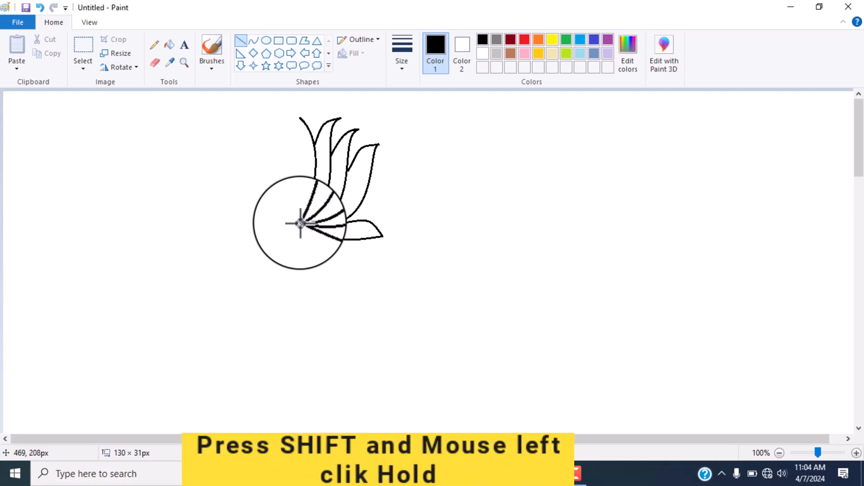
drag(301, 223, 301, 283)
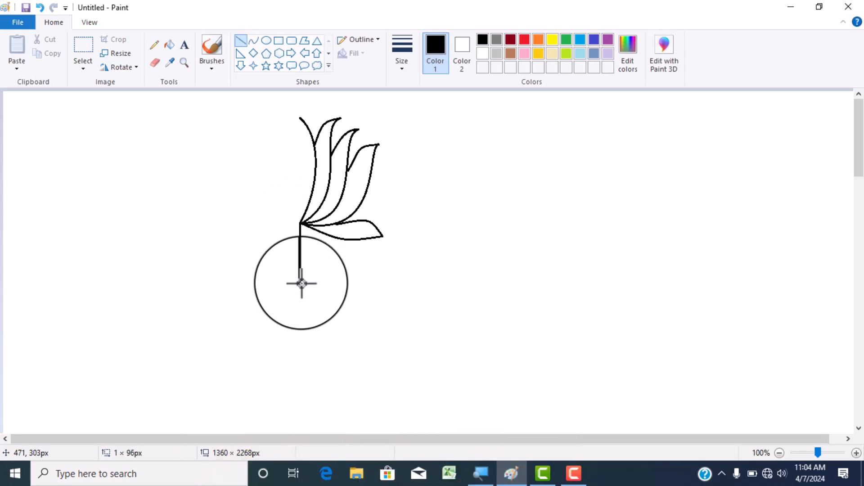
drag(301, 283, 301, 283)
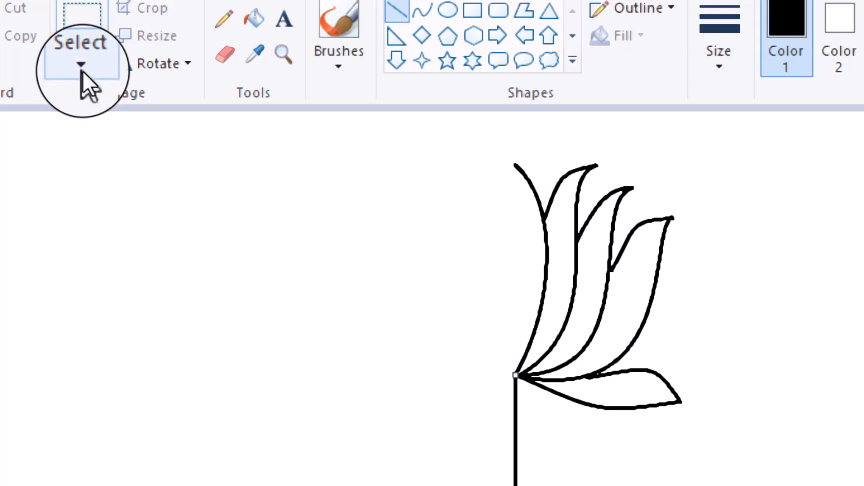
Turn the Transparent selection option off and back on.
click(83, 70)
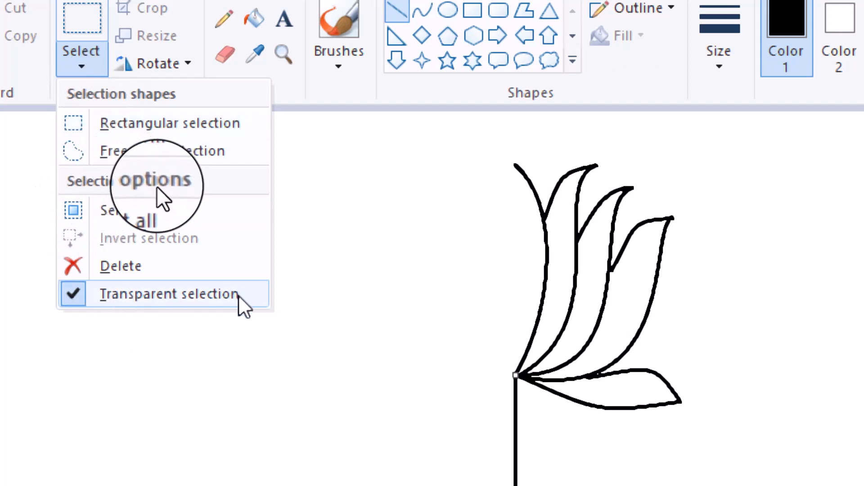
click(77, 295)
click(82, 71)
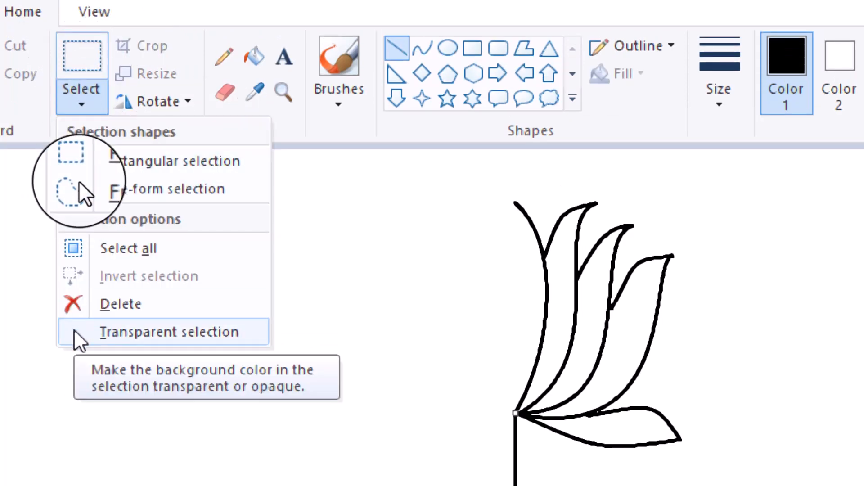
click(74, 332)
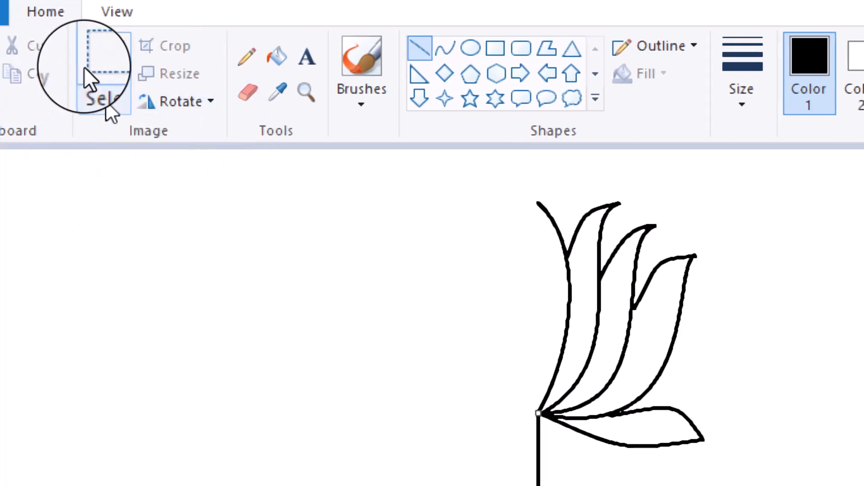
Select the half flower with a rectangular selection about 230 × 311 px and place a copy of it to its left.
click(81, 102)
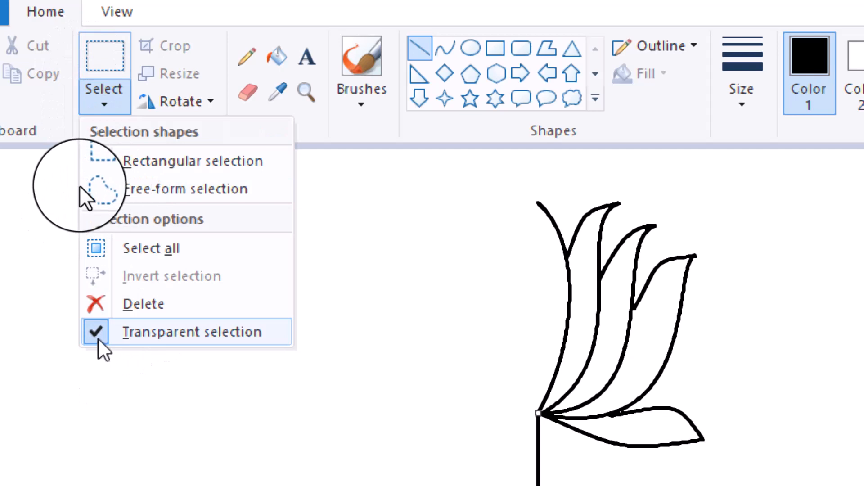
click(142, 163)
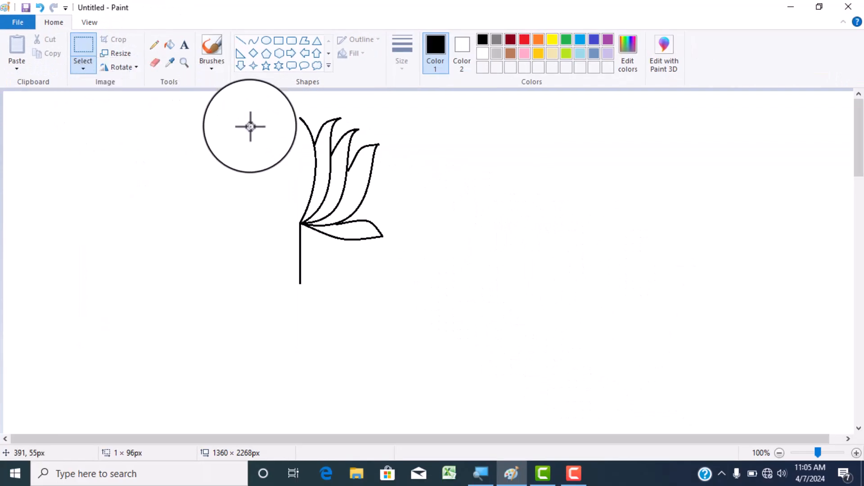
mouse_move(256, 104)
mouse_down()
mouse_move(291, 126)
mouse_move(281, 110)
mouse_move(274, 117)
mouse_move(336, 161)
mouse_move(420, 310)
mouse_move(395, 291)
mouse_move(399, 301)
mouse_up()
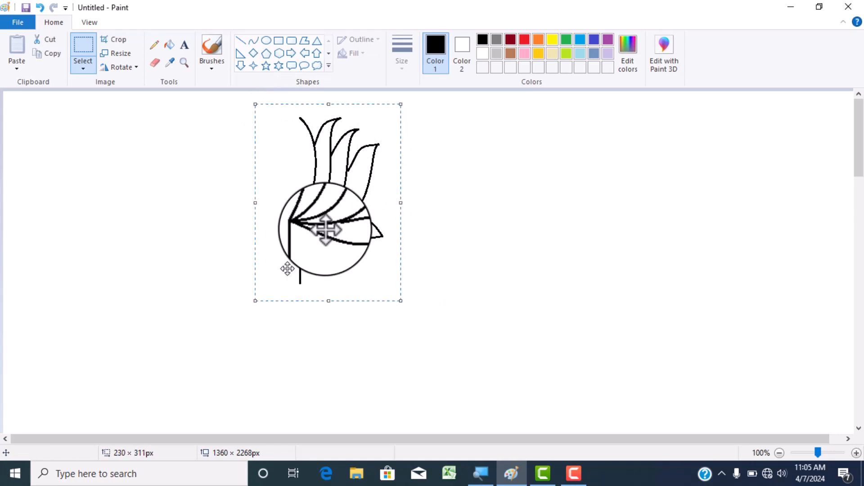
mouse_move(331, 188)
mouse_down()
mouse_move(302, 214)
mouse_move(264, 227)
mouse_move(289, 210)
mouse_up()
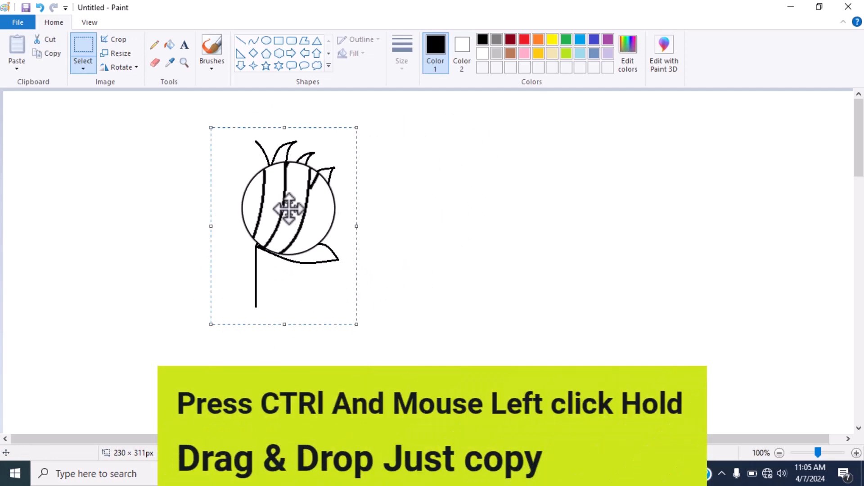
drag(289, 209, 363, 193)
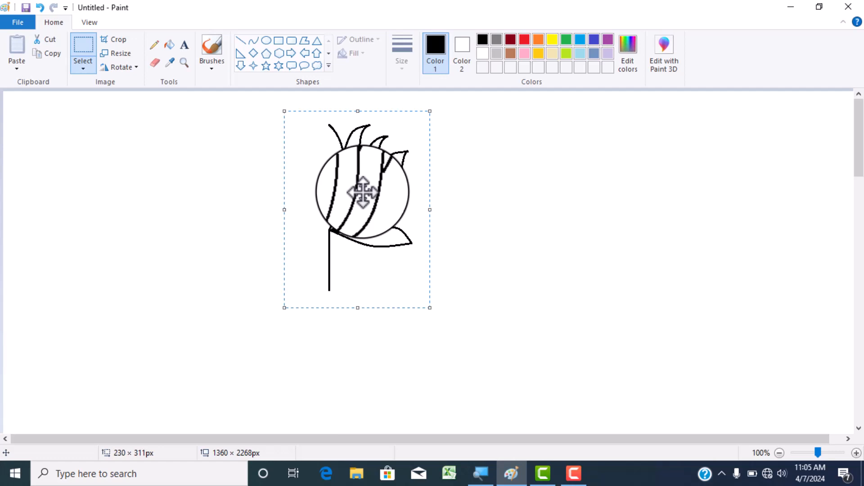
mouse_move(362, 192)
mouse_down()
mouse_move(324, 200)
mouse_move(272, 187)
mouse_up()
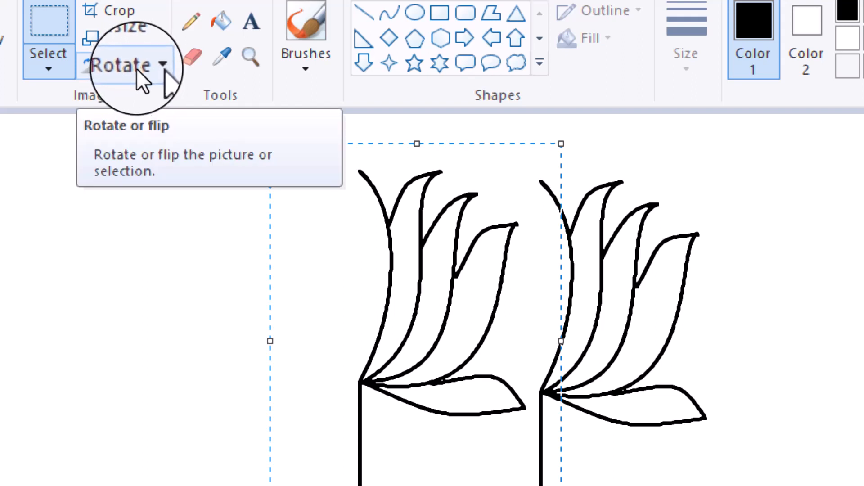
Flip the copied half flower horizontally and align it against the original so the central petal closes and both stems coincide.
click(136, 69)
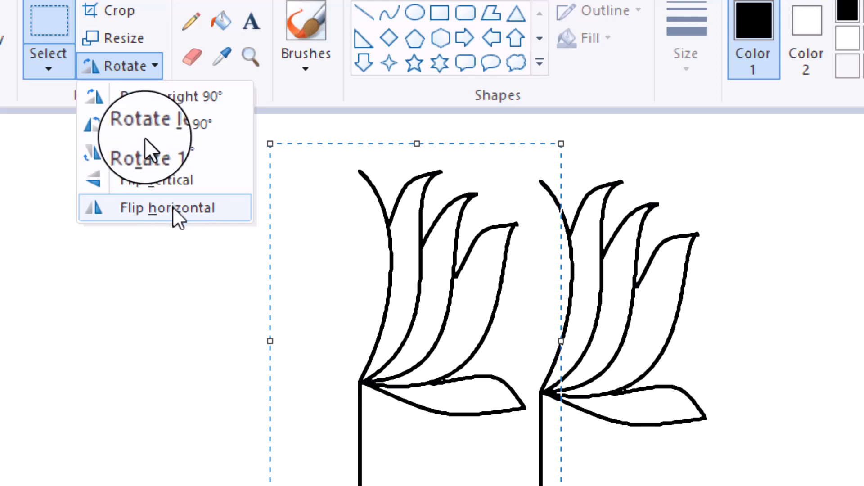
click(135, 206)
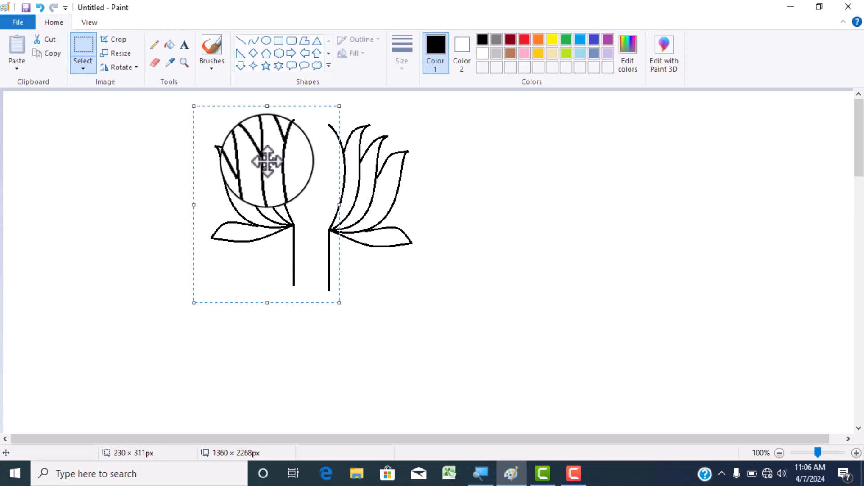
drag(267, 161, 316, 180)
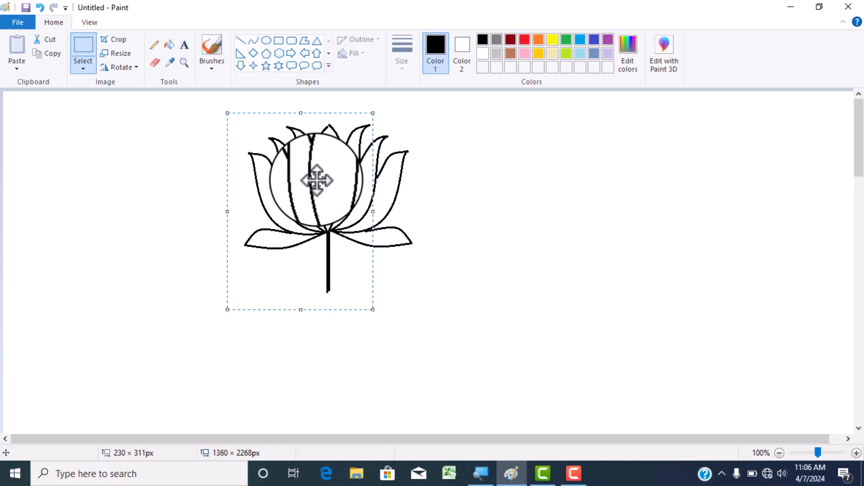
drag(316, 180, 318, 178)
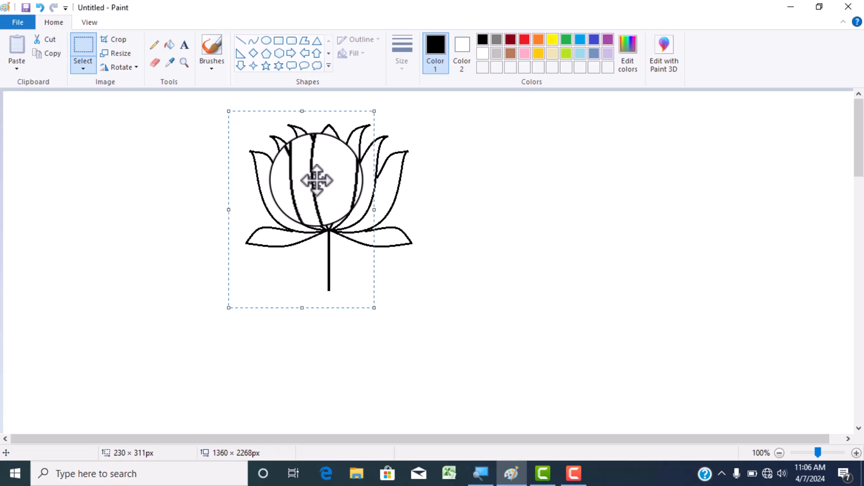
drag(317, 180, 317, 180)
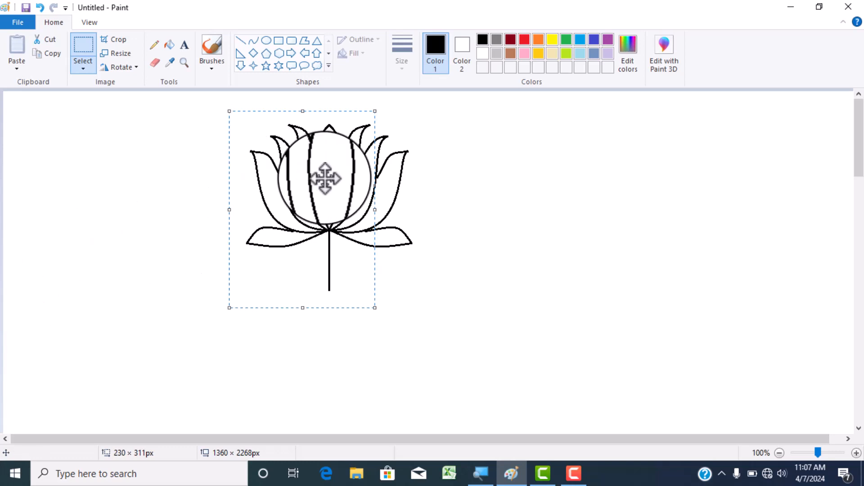
click(422, 170)
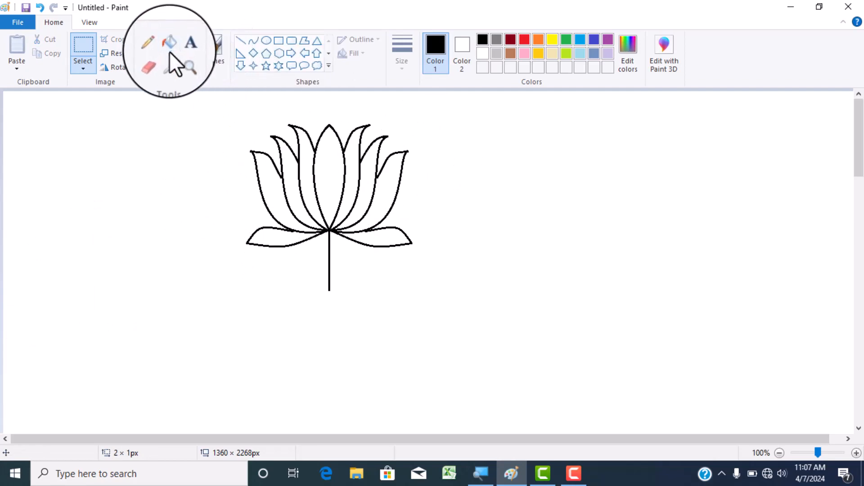
Fill all seven petals of the flower with red.
click(170, 45)
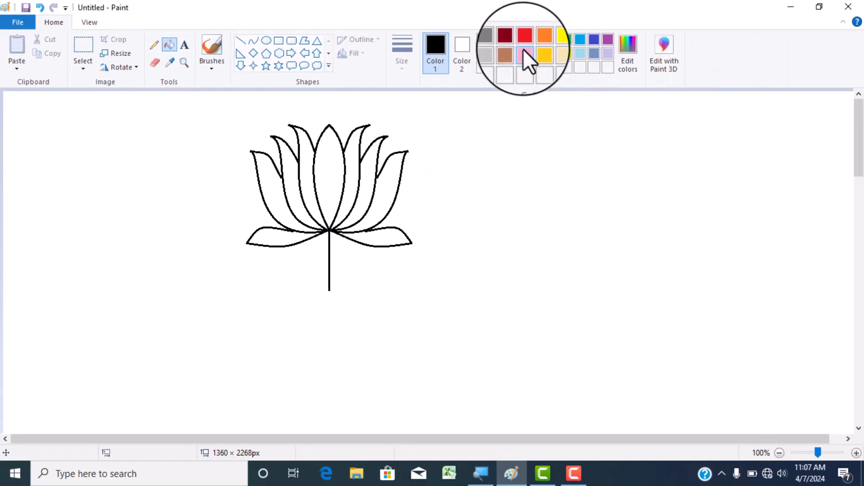
click(524, 39)
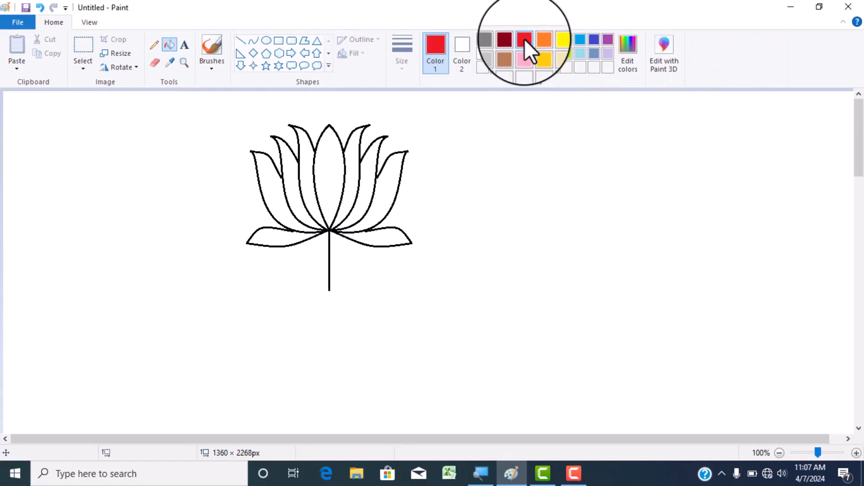
click(391, 175)
click(360, 167)
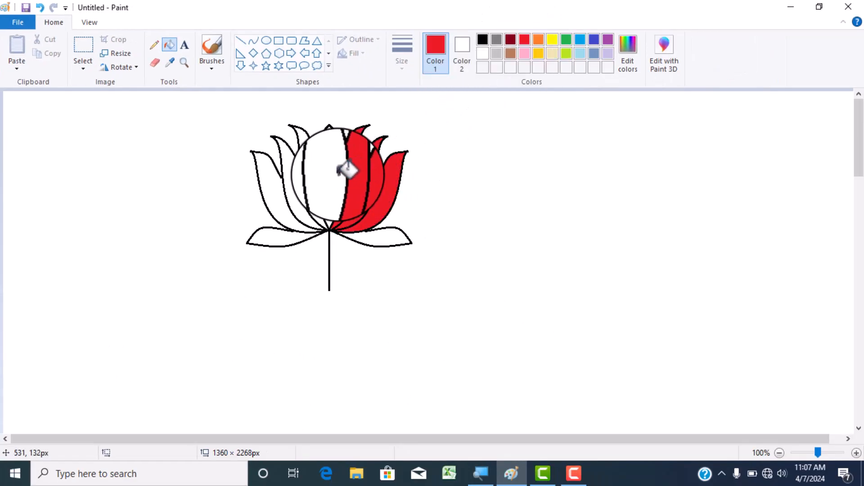
click(336, 169)
click(302, 168)
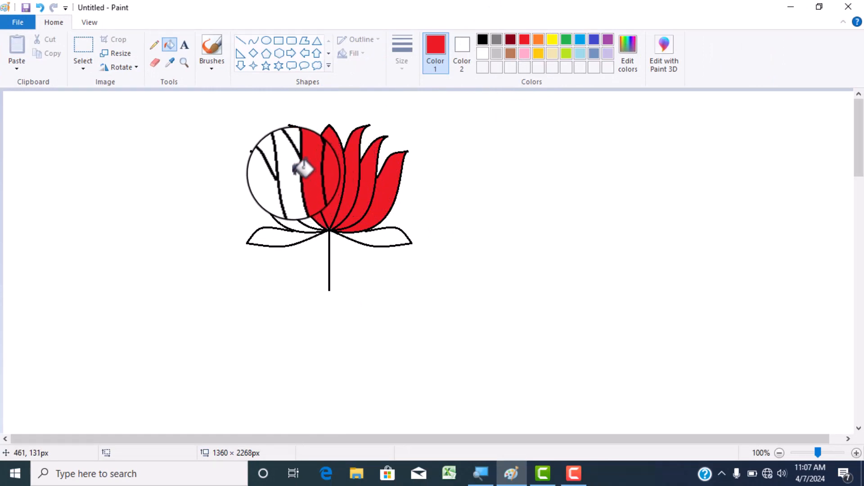
click(294, 174)
click(270, 184)
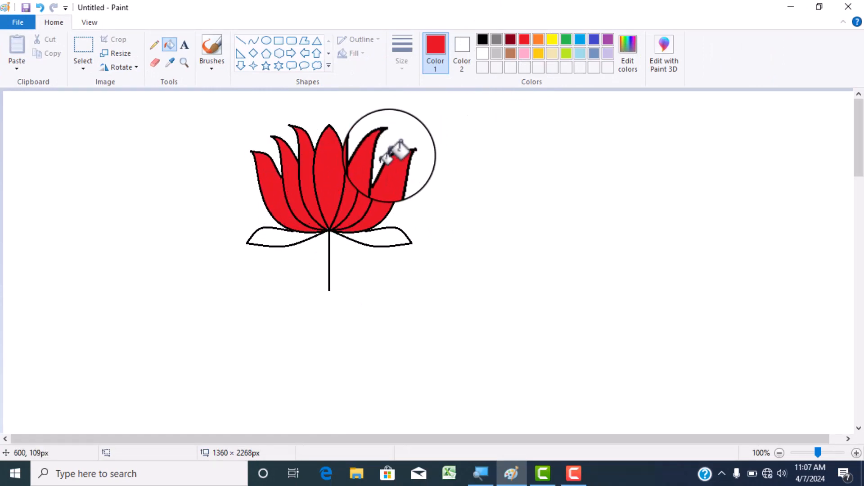
Fill the two leaves beneath the petals with green.
click(567, 39)
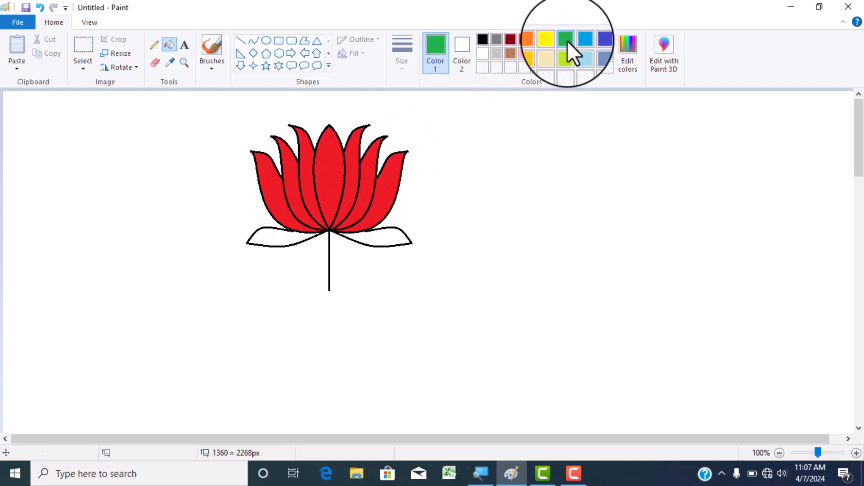
click(392, 236)
click(293, 239)
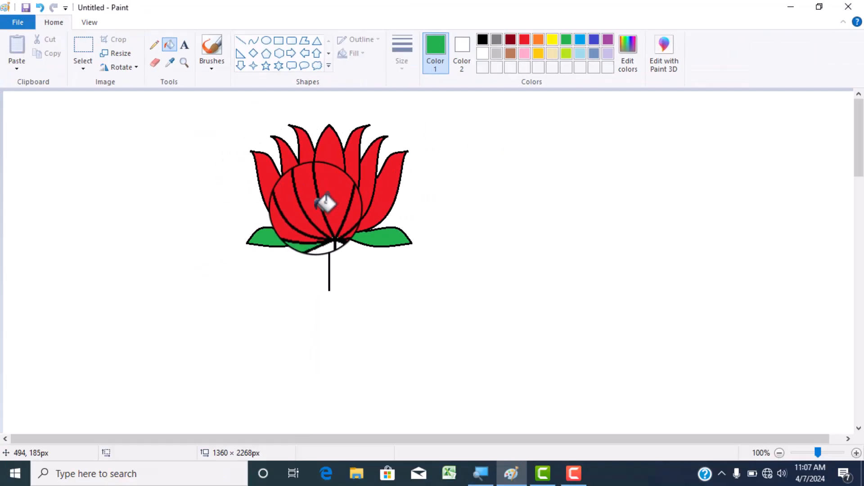
Try to draw a green arched curve about 279 px wide beneath the stem.
click(256, 41)
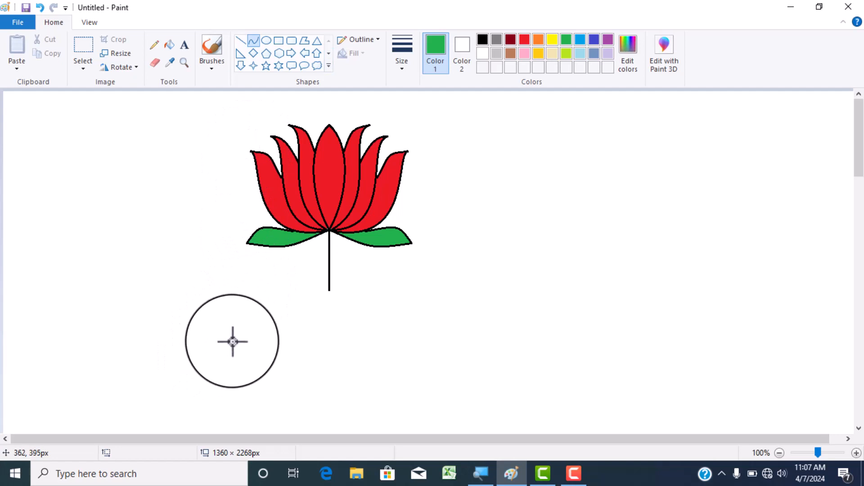
drag(235, 337, 392, 180)
drag(450, 238, 423, 266)
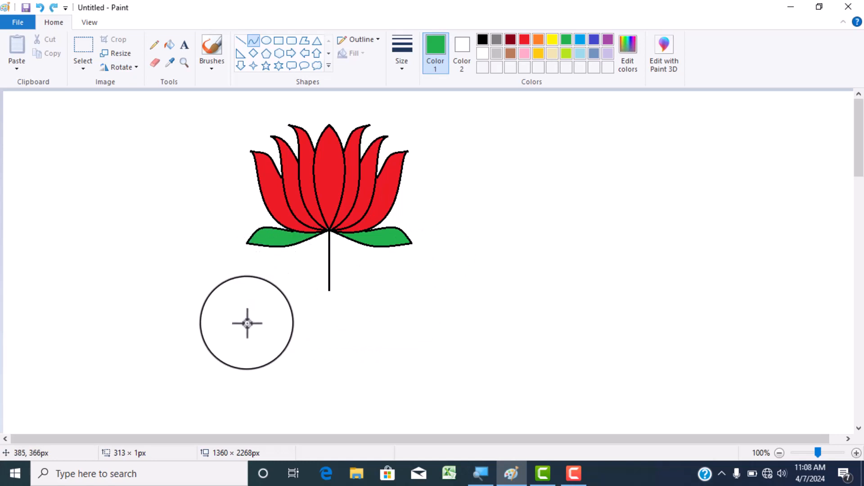
mouse_move(246, 323)
mouse_down()
mouse_move(366, 322)
mouse_move(422, 310)
mouse_up()
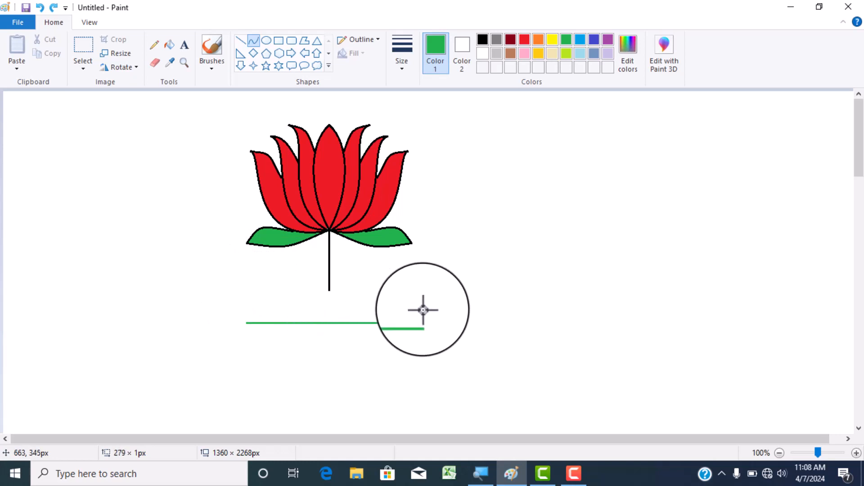
drag(423, 310, 423, 305)
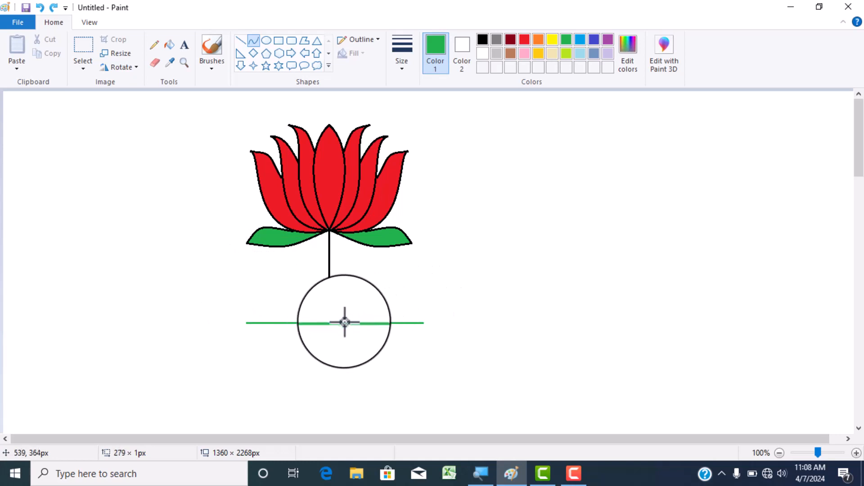
drag(343, 320, 353, 278)
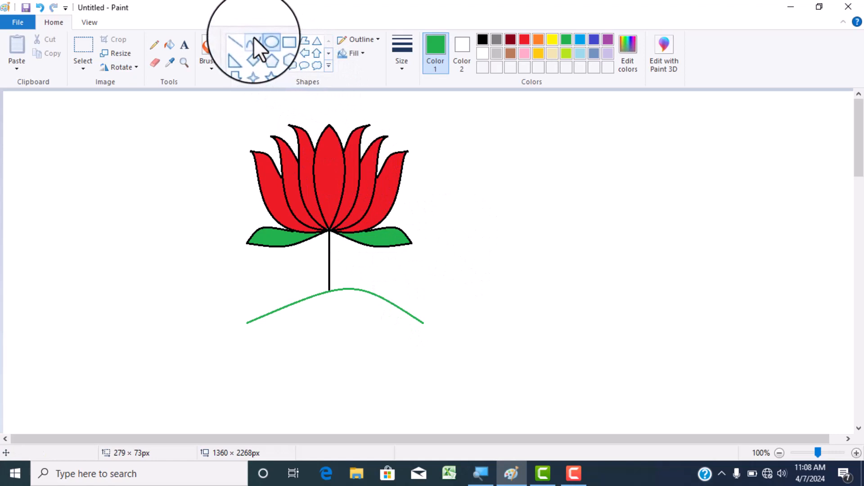
click(40, 8)
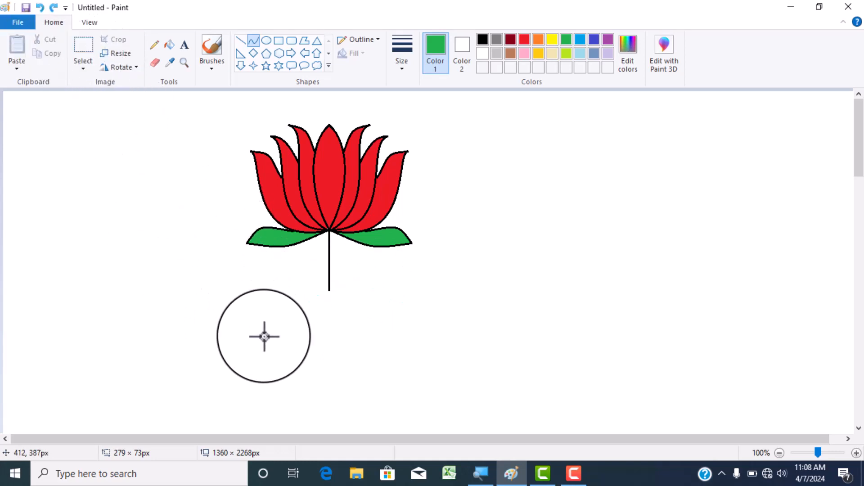
Draw a green curve about 314 px wide beneath the flower, arched upward to the stem's lower end.
drag(264, 336, 462, 280)
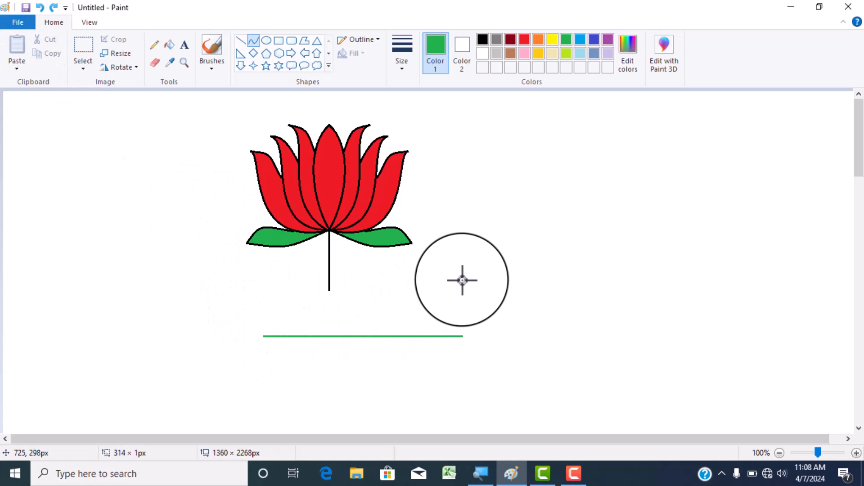
drag(374, 338, 355, 274)
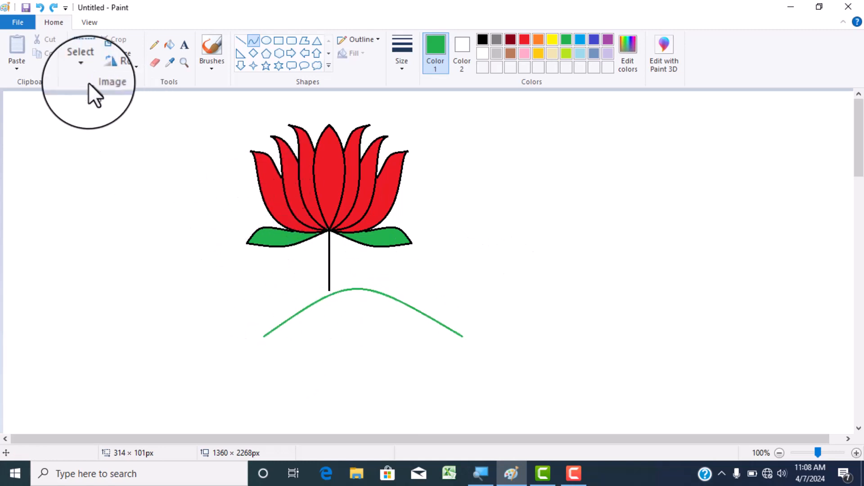
click(84, 71)
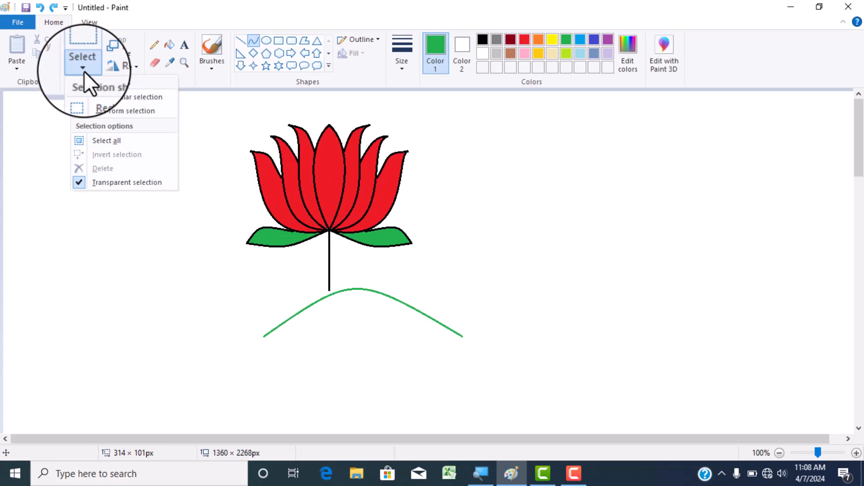
click(99, 96)
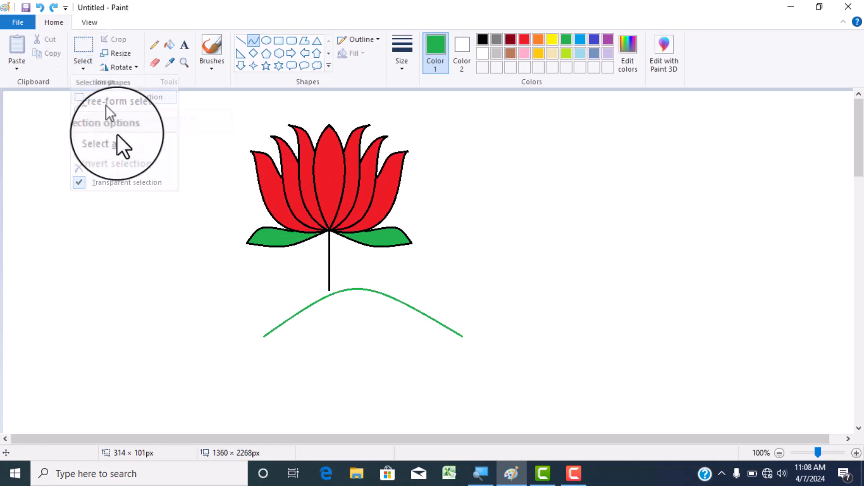
drag(232, 289, 489, 355)
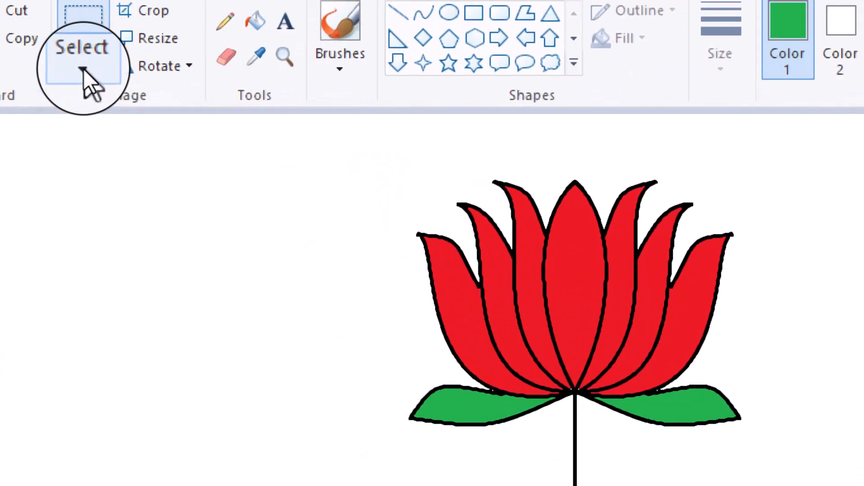
Select the green curve with a free-form selection, shift it left under the stem's end, and place a parallel copy just below it.
click(83, 69)
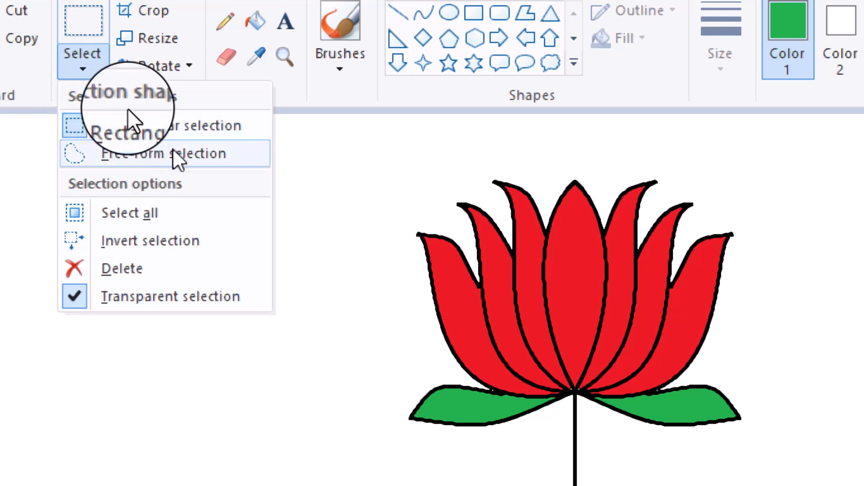
click(124, 155)
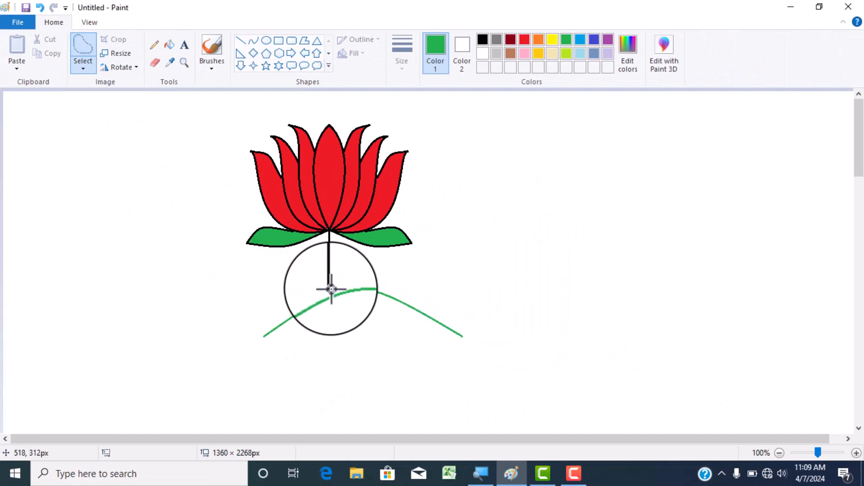
mouse_move(250, 352)
mouse_down()
mouse_move(265, 321)
mouse_move(287, 308)
mouse_move(401, 270)
mouse_move(482, 303)
mouse_move(493, 327)
mouse_move(487, 350)
mouse_move(444, 375)
mouse_move(352, 367)
mouse_move(267, 380)
mouse_move(245, 369)
mouse_move(255, 338)
mouse_up()
mouse_move(385, 299)
mouse_down()
mouse_move(308, 328)
mouse_move(465, 270)
mouse_move(302, 320)
mouse_move(364, 285)
mouse_move(376, 293)
mouse_move(370, 306)
mouse_move(376, 300)
mouse_up()
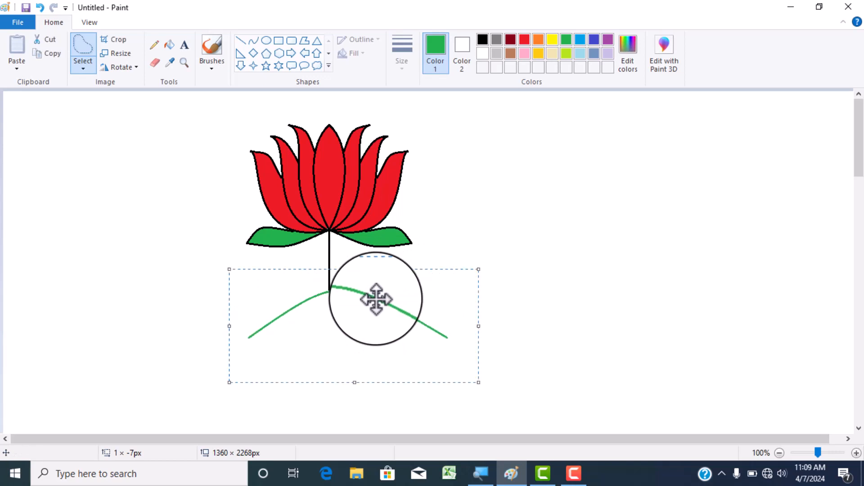
mouse_move(376, 300)
mouse_down()
mouse_move(368, 295)
mouse_move(359, 318)
mouse_move(373, 310)
mouse_up()
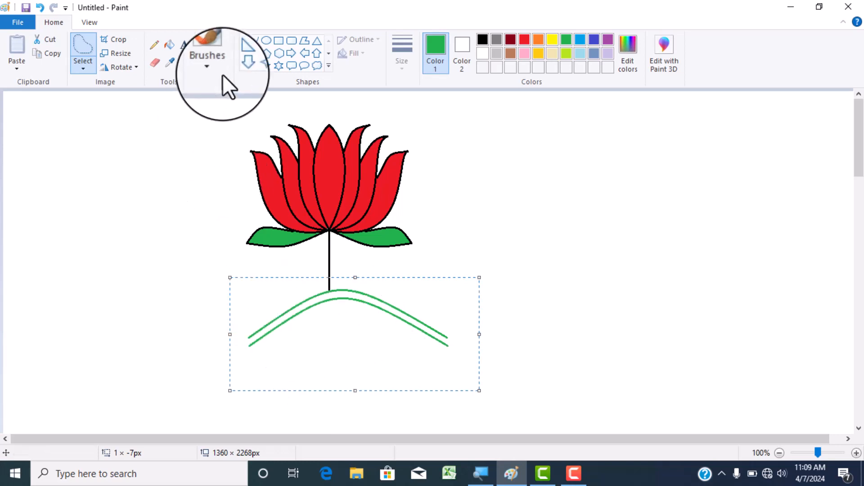
Close both ends of the curved band beneath the stem with short green straight lines about 14 and 17 px tall.
click(242, 39)
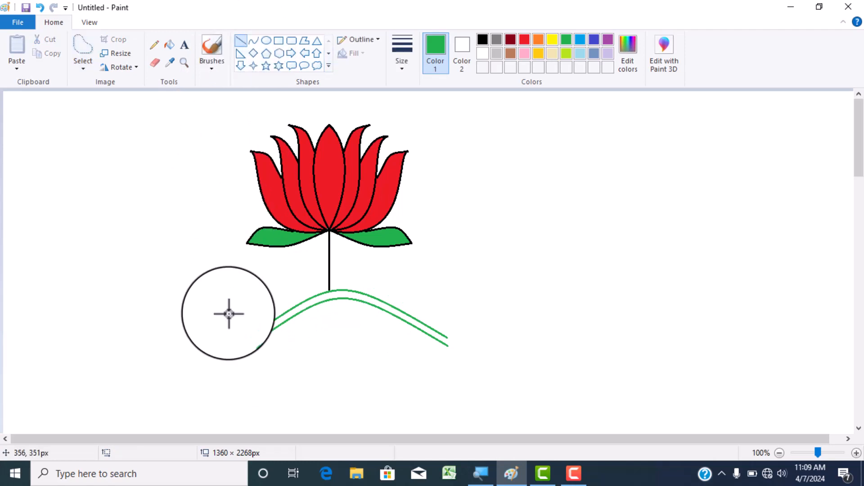
drag(250, 338, 250, 346)
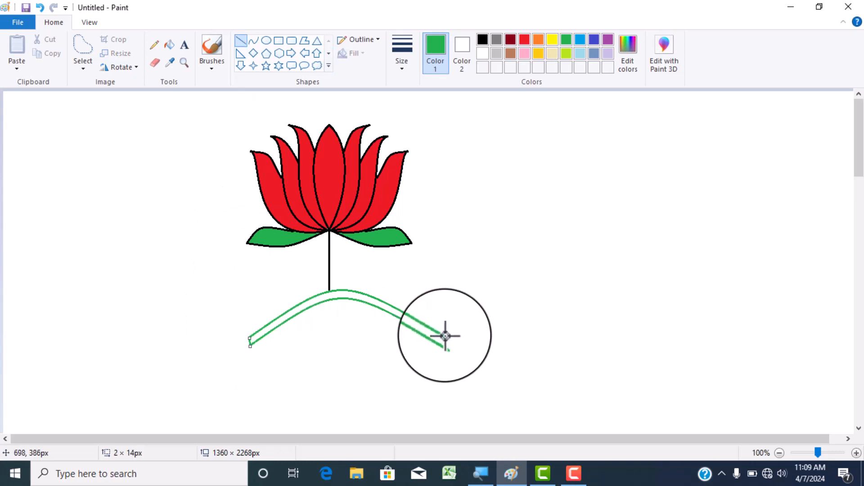
drag(446, 336, 445, 346)
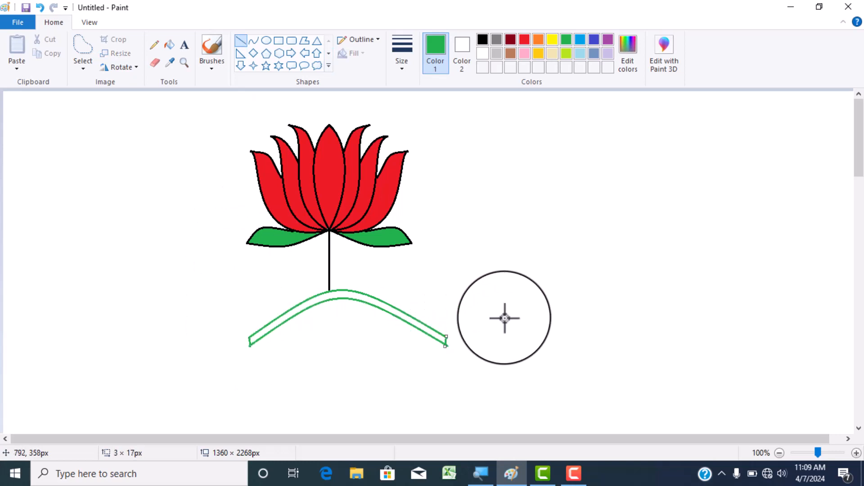
Fill the closed curved band beneath the stem with lime.
click(159, 61)
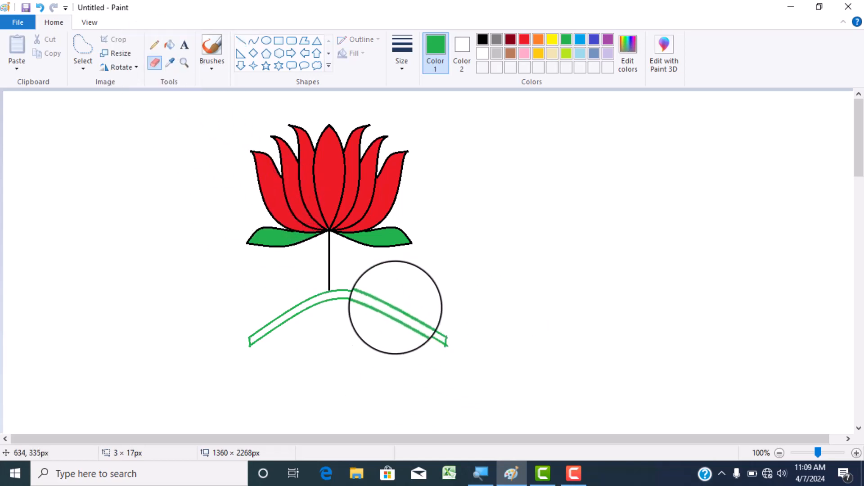
click(173, 44)
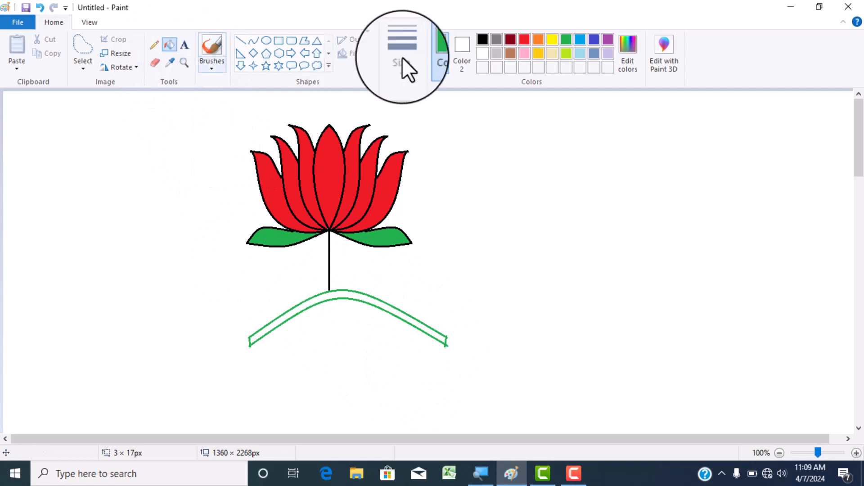
click(568, 52)
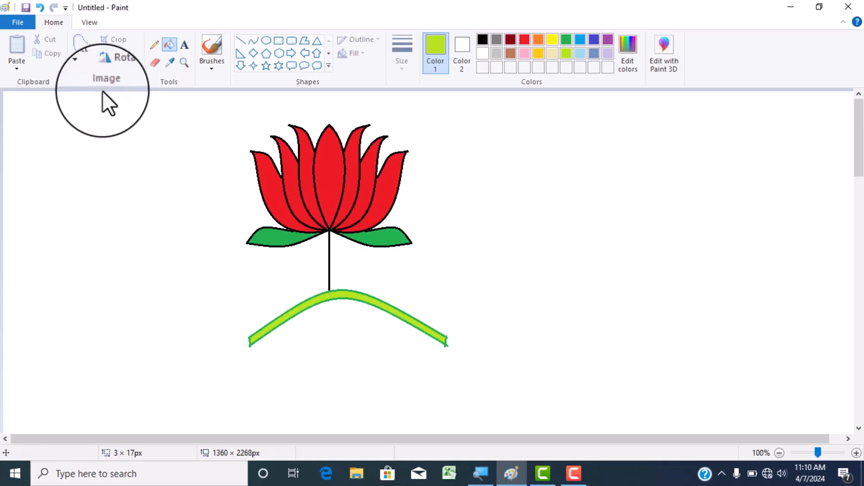
Select the whole flower and band with a rectangular selection about 418 × 418 px and copy it to make a row of three.
click(80, 66)
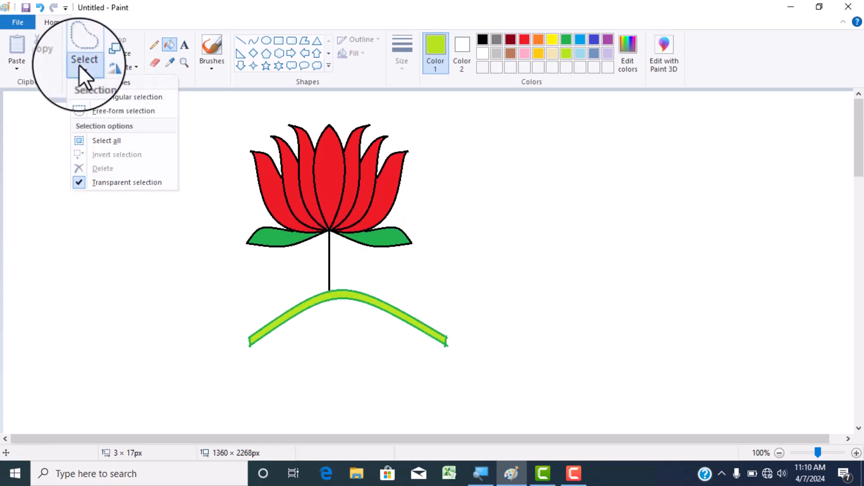
click(94, 96)
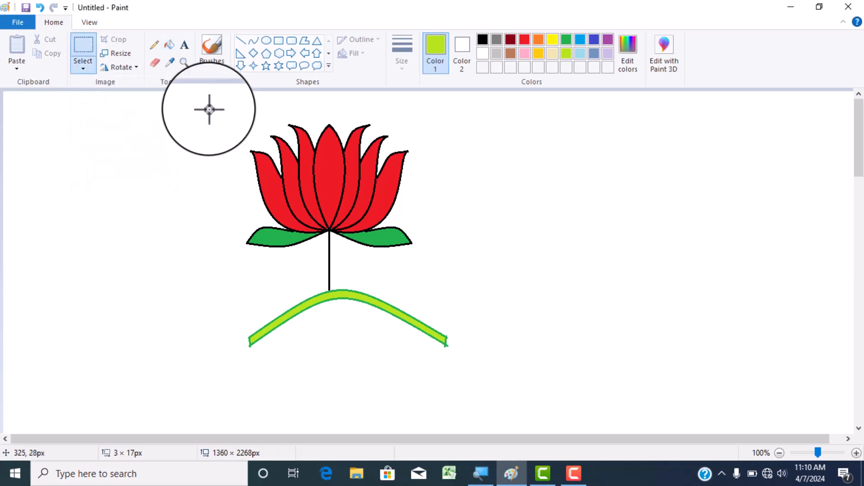
drag(209, 110, 473, 374)
drag(366, 214, 669, 203)
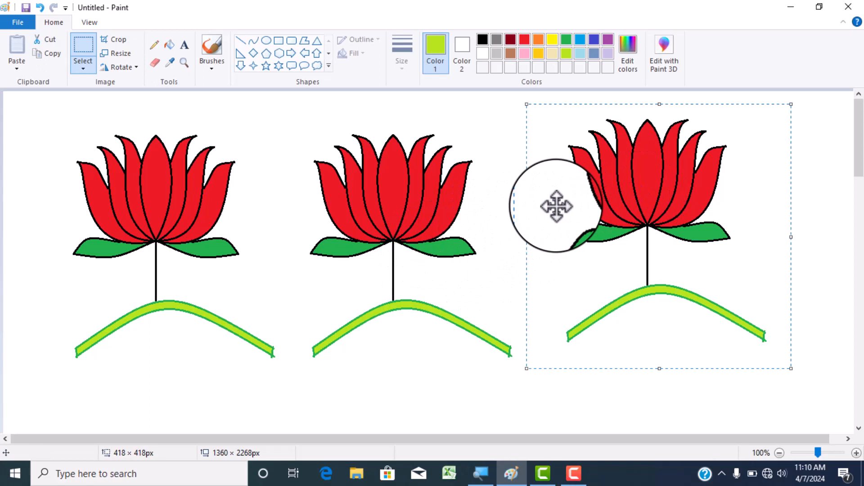
Draw an upright oval about 134 × 283 px in the empty canvas area below the row of flowers.
scroll(557, 206, down, 5)
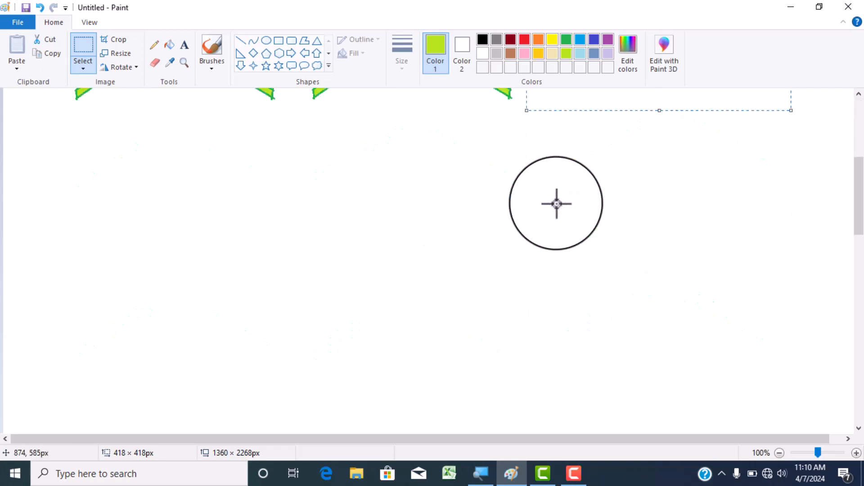
click(252, 40)
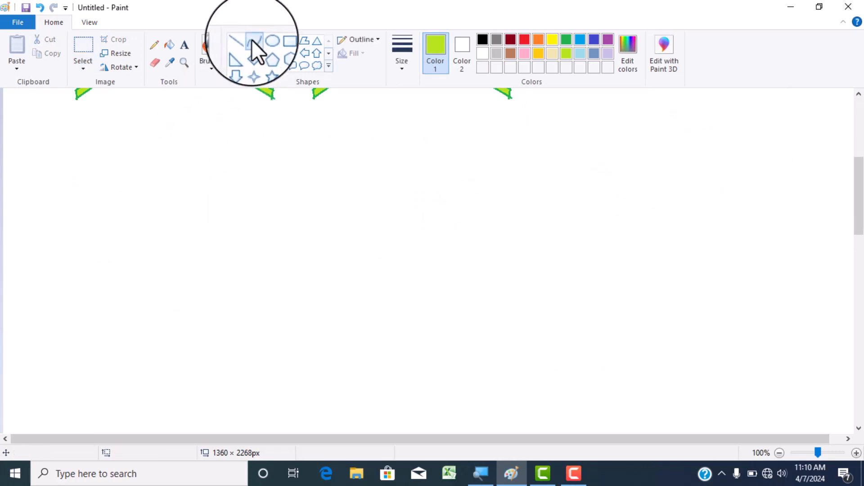
click(266, 42)
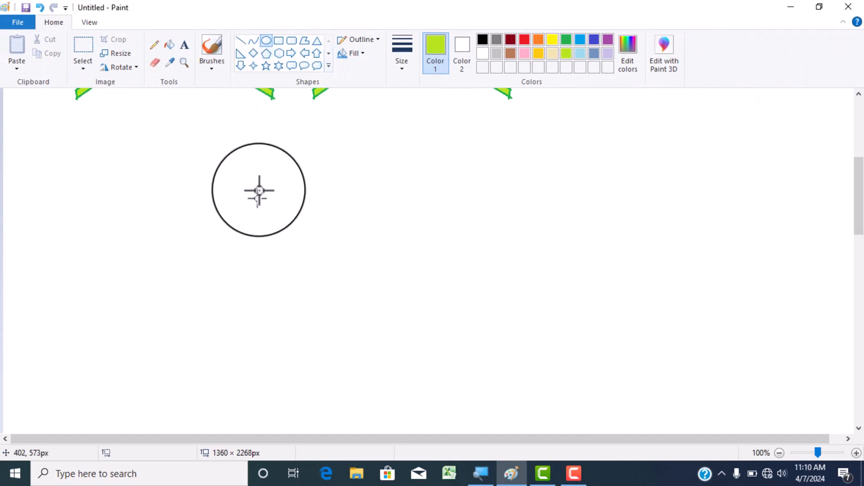
scroll(337, 171, up, 2)
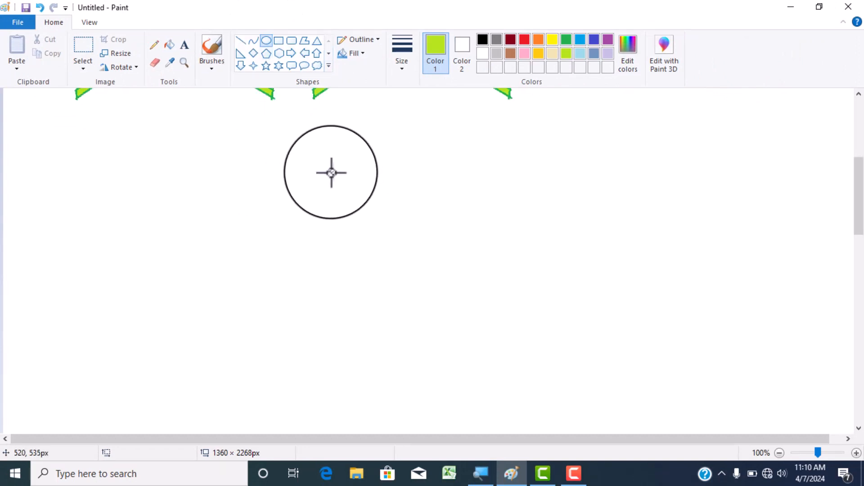
drag(319, 151, 403, 329)
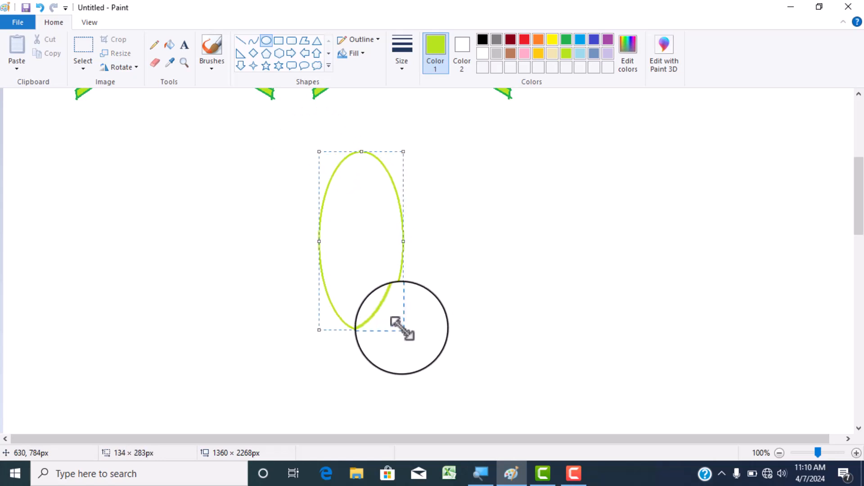
Change the oval's outline to black and shrink it to a slim petal about 33 × 216 px.
click(483, 39)
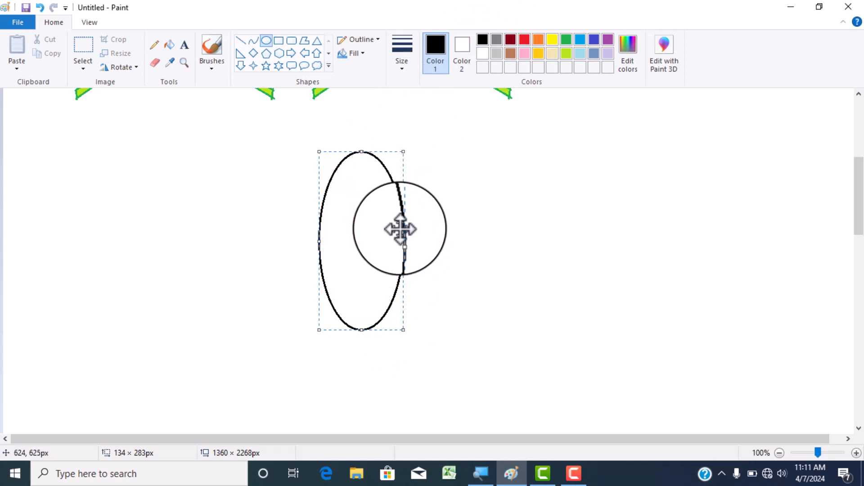
drag(403, 331, 367, 286)
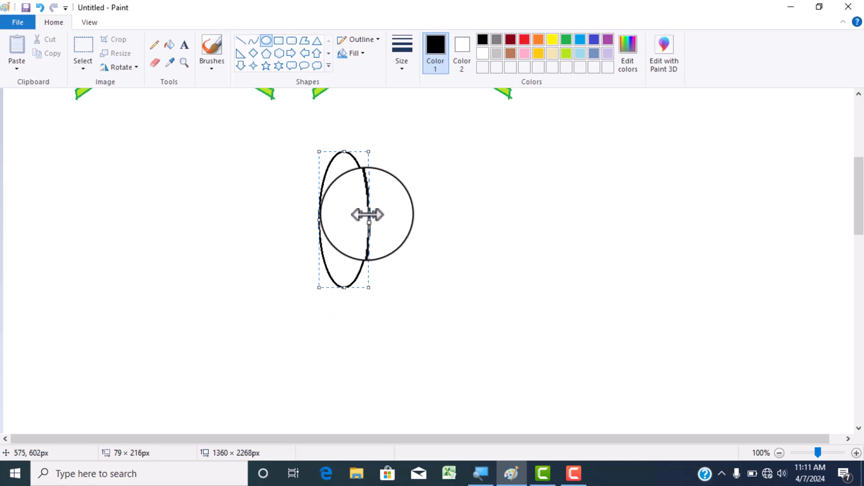
drag(367, 215, 348, 214)
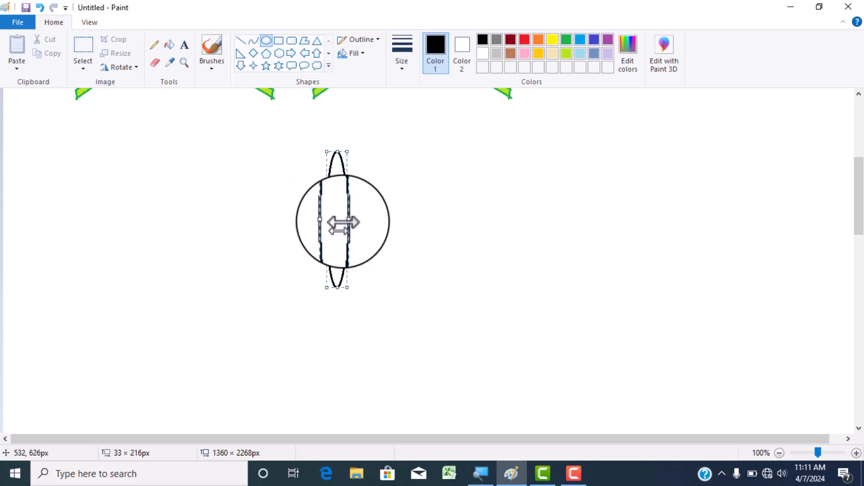
Draw a pointed petal about 78 × 208 px with two curves, rising to the right from the slim oval's base.
click(256, 41)
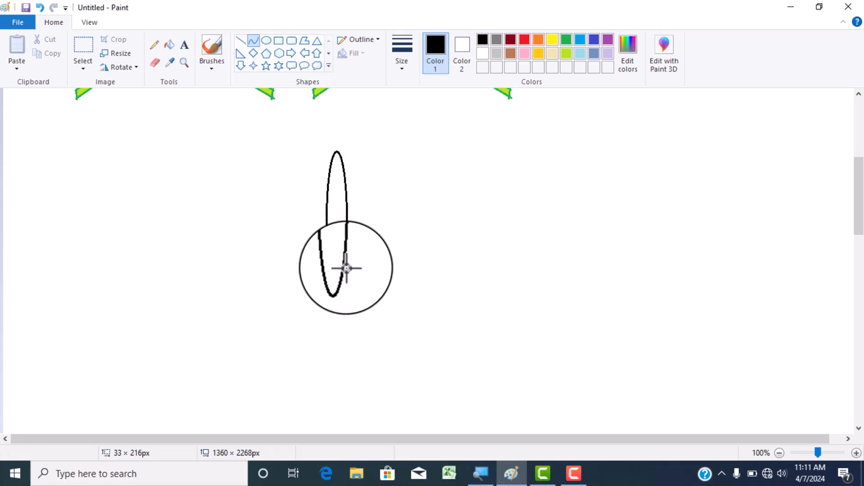
drag(344, 244, 361, 183)
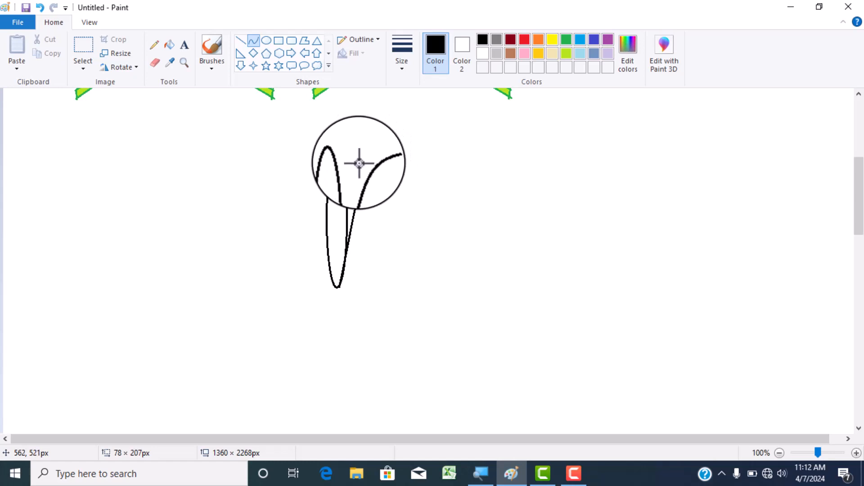
drag(359, 163, 360, 164)
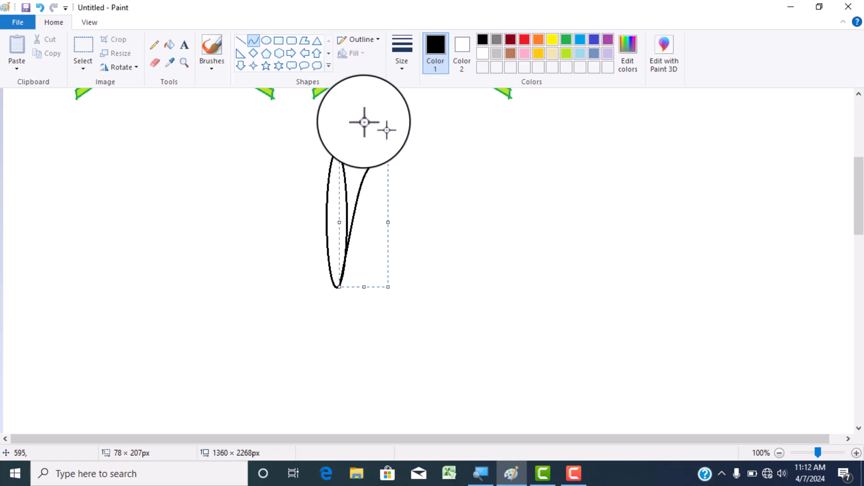
click(265, 40)
click(253, 42)
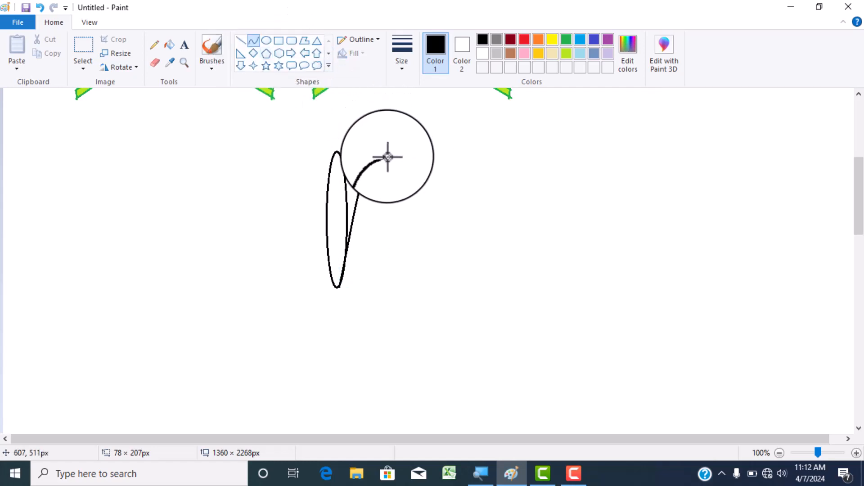
mouse_move(387, 157)
mouse_down()
mouse_move(339, 288)
mouse_move(372, 247)
mouse_move(363, 228)
mouse_move(378, 231)
mouse_move(390, 178)
mouse_move(399, 195)
mouse_move(367, 244)
mouse_move(375, 253)
mouse_up()
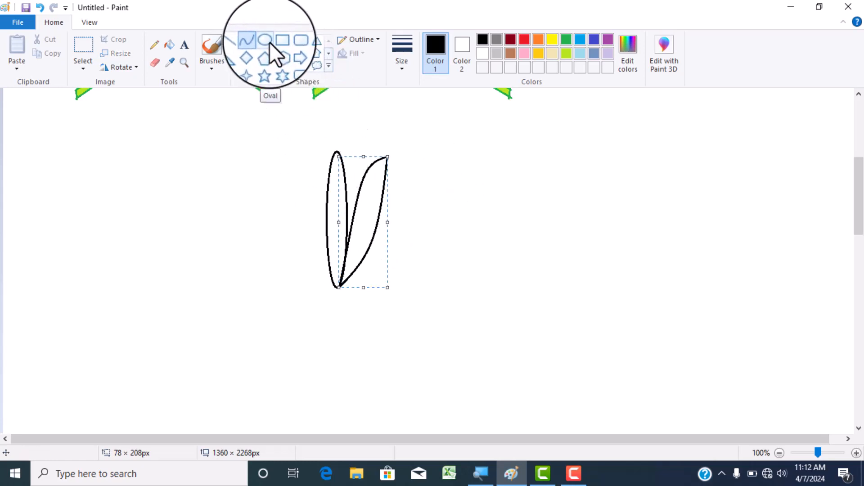
Draw a pointed petal tip about 75 px tall with two curves between the slim oval and the petal to its right.
click(256, 41)
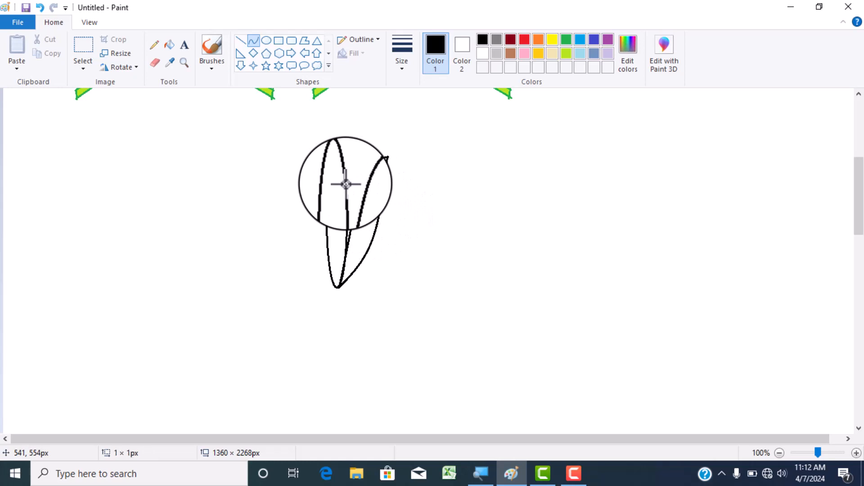
drag(345, 184, 360, 137)
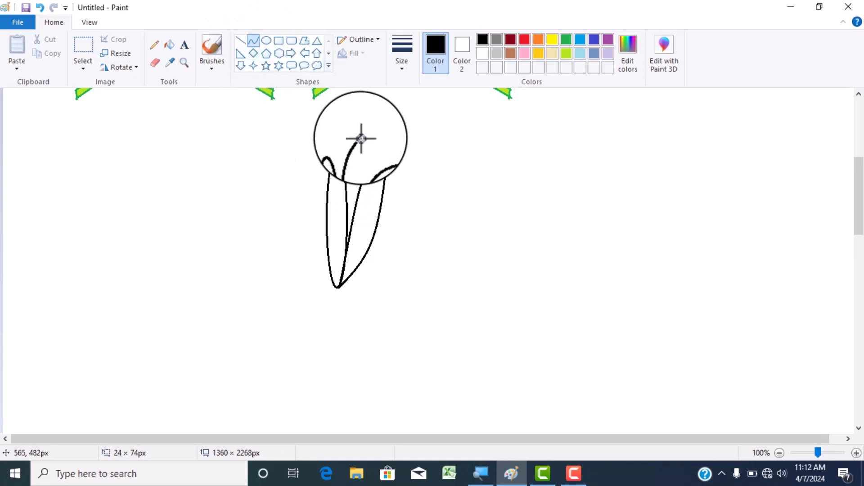
drag(361, 138, 428, 168)
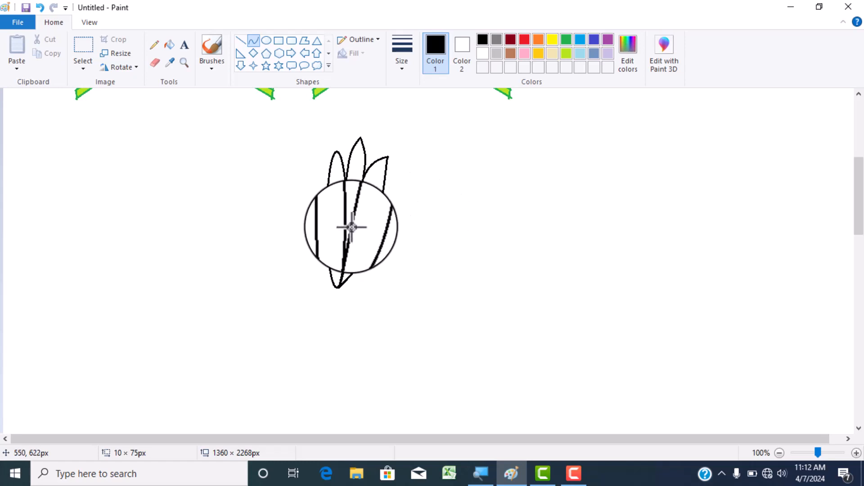
Draw another petal outside the 78 px wide one, with a top curve about 104 × 92 px and an outer curve about 123 × 186 px.
drag(352, 227, 391, 193)
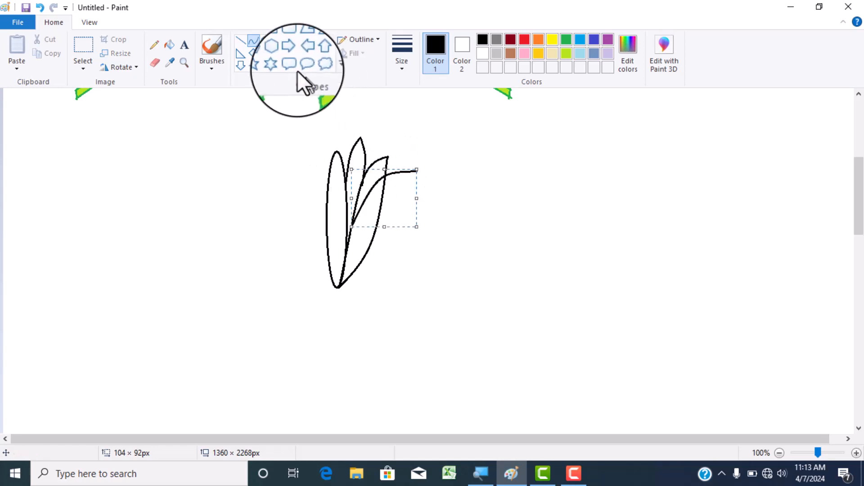
click(266, 40)
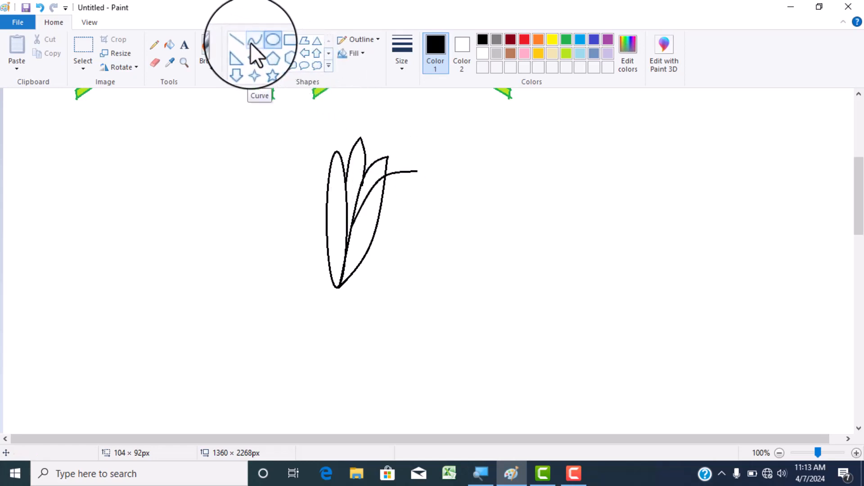
click(252, 42)
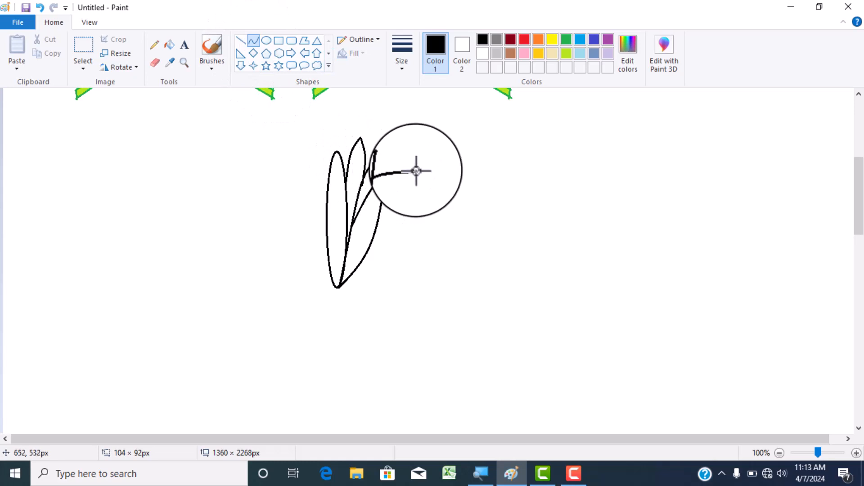
mouse_move(417, 170)
mouse_down()
mouse_move(356, 277)
mouse_move(338, 287)
mouse_up()
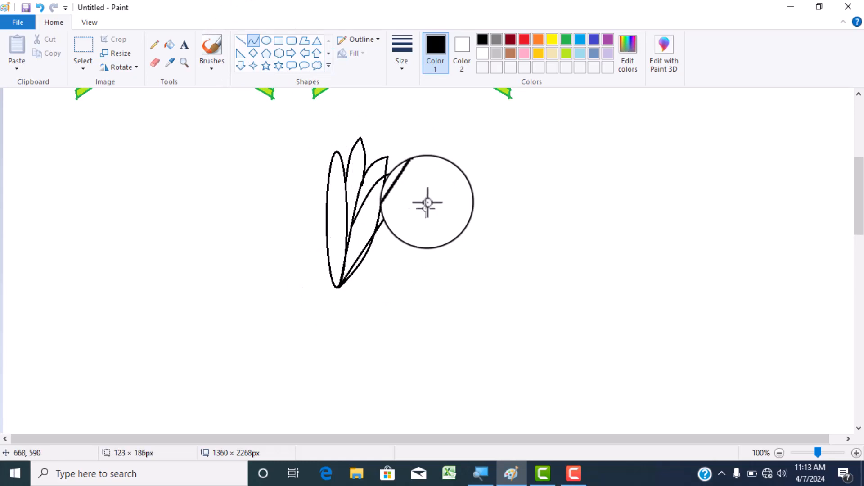
drag(405, 189, 406, 227)
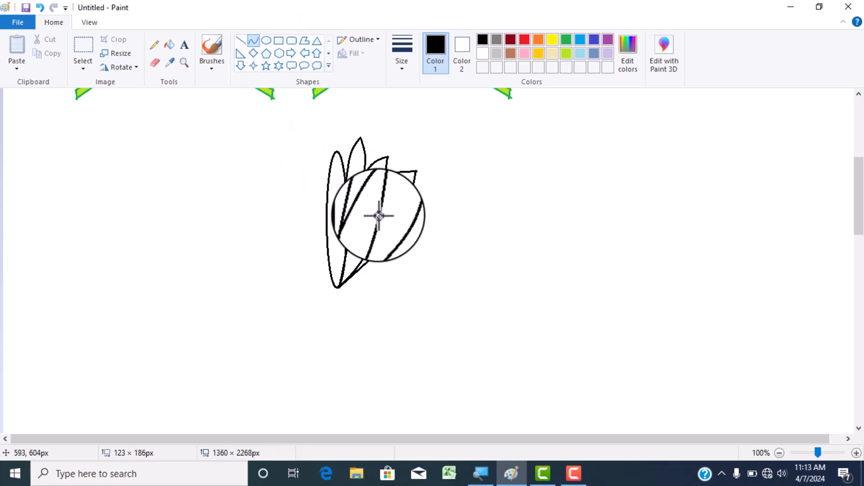
Draw the outermost right petal with a top curve about 105 × 51 px and an outer curve about 168 × 156 px to the base.
drag(379, 216, 411, 184)
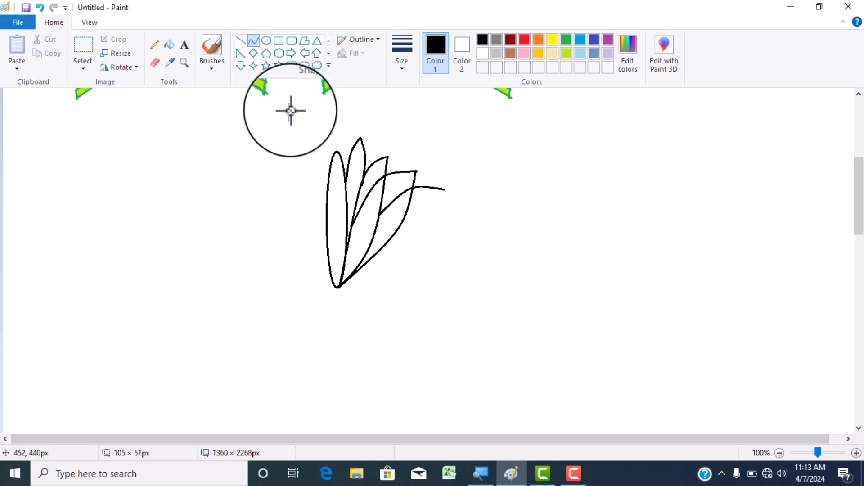
click(266, 40)
click(253, 39)
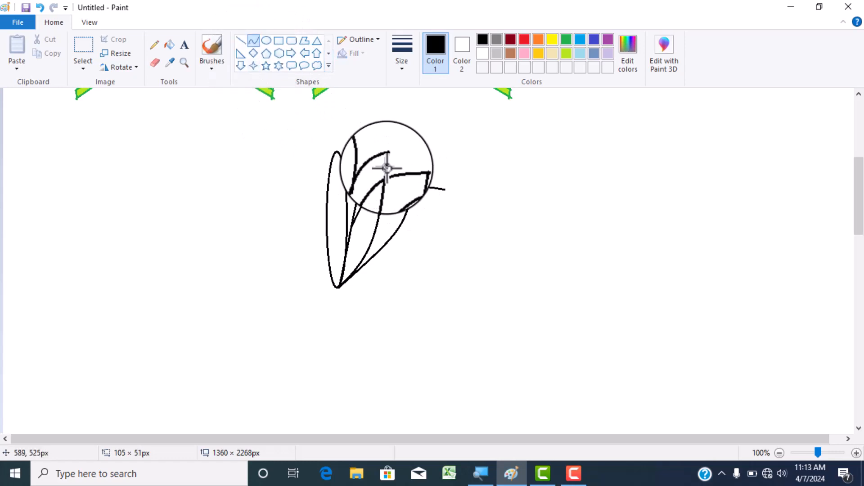
drag(445, 189, 340, 288)
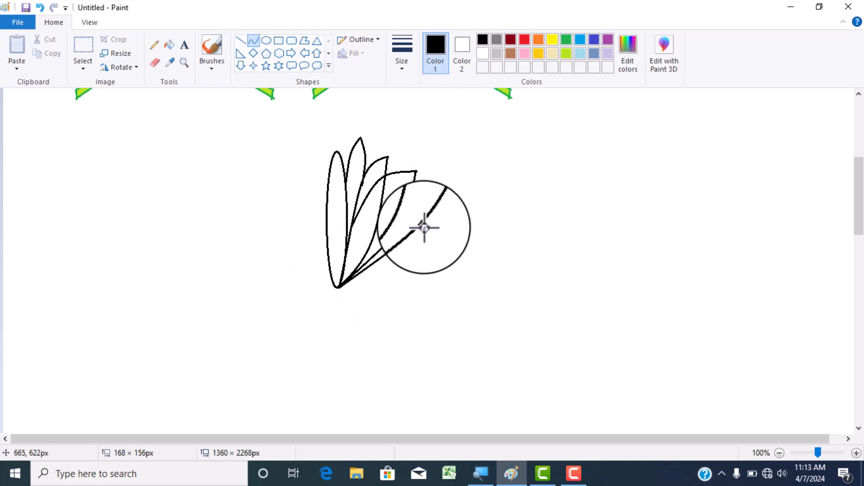
click(401, 257)
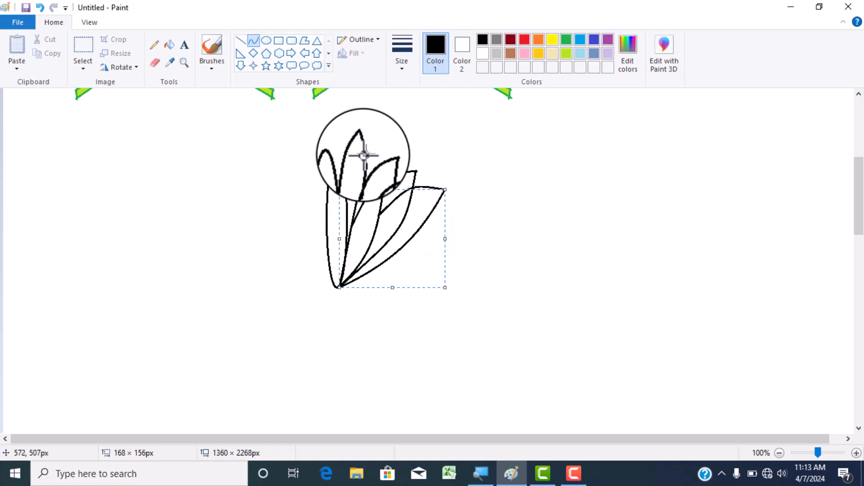
click(267, 40)
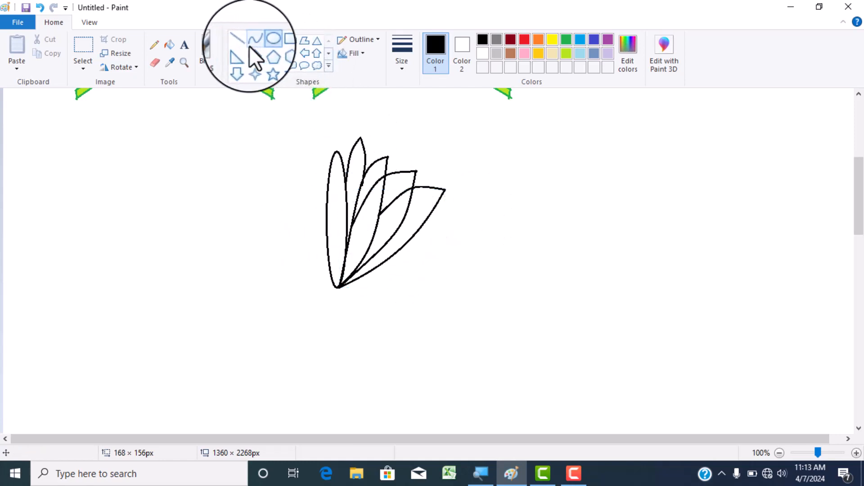
Draw the next petal to the right with a top curve about 122 × 41 px and an outer curve about 218 × 113 px to the base.
click(252, 41)
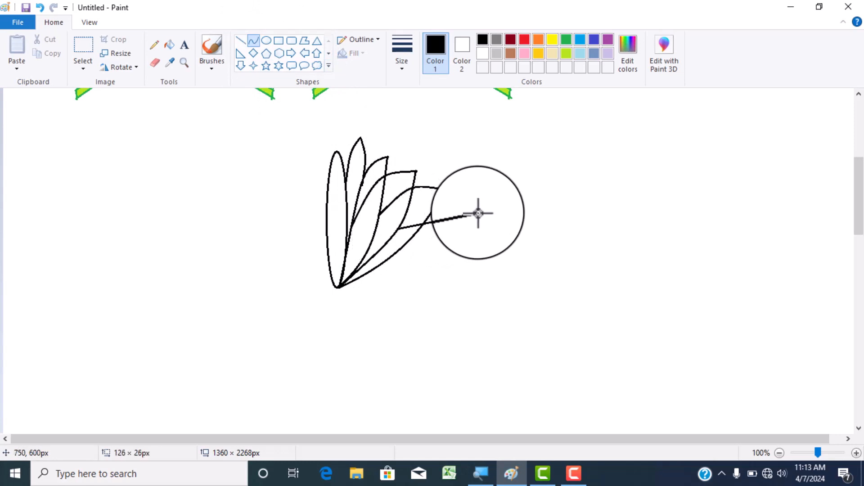
click(453, 204)
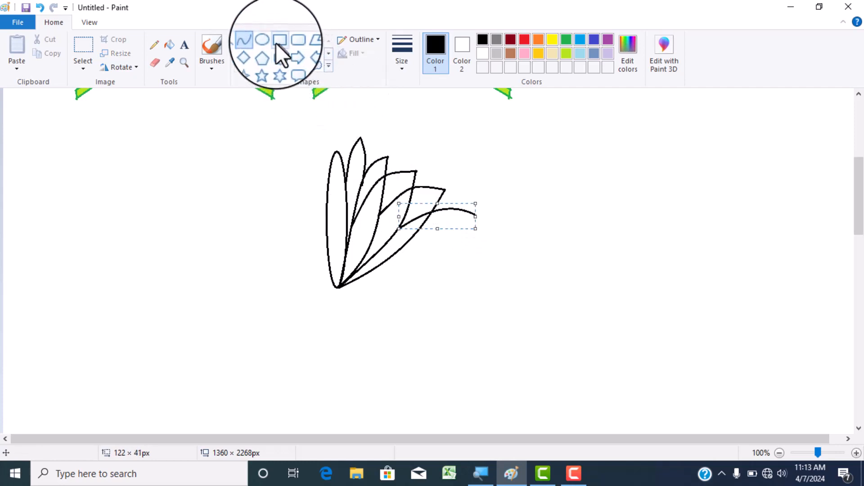
click(255, 41)
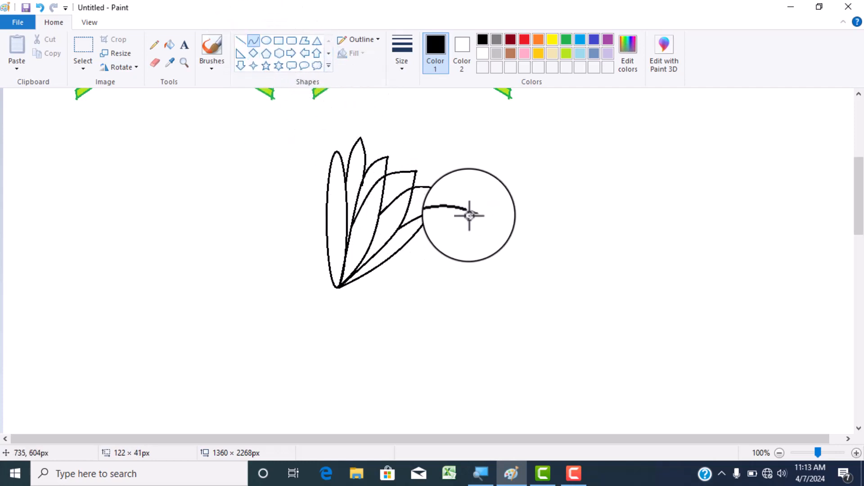
mouse_move(477, 216)
mouse_down()
mouse_move(340, 286)
mouse_move(447, 225)
mouse_move(446, 251)
mouse_move(398, 277)
mouse_move(486, 235)
mouse_up()
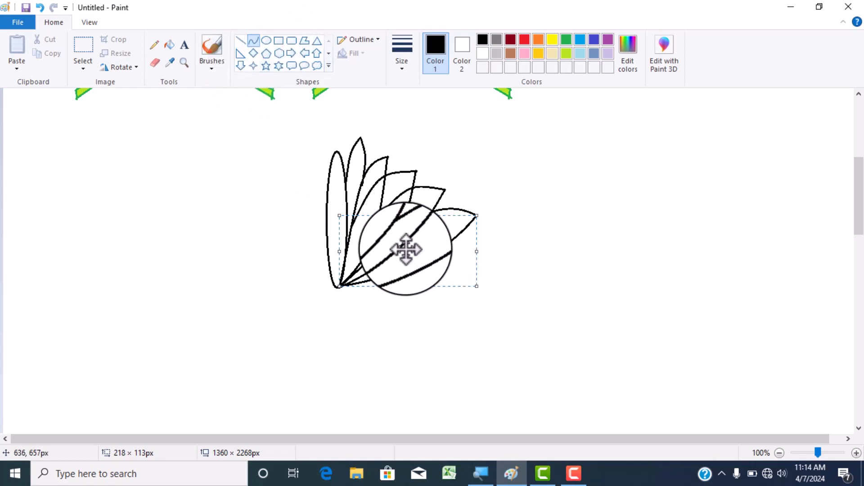
Draw the lowest right petal with a top curve about 132 × 26 px and a lower curve about 246 × 56 px to the base.
click(254, 41)
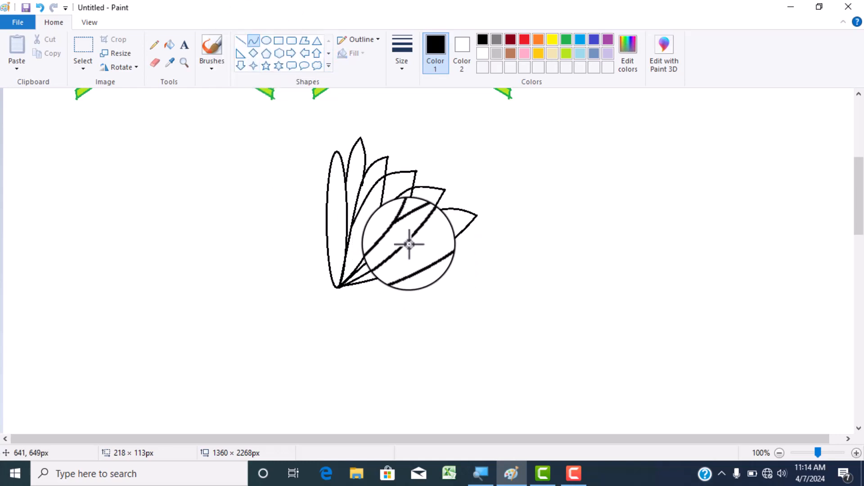
drag(412, 239, 461, 238)
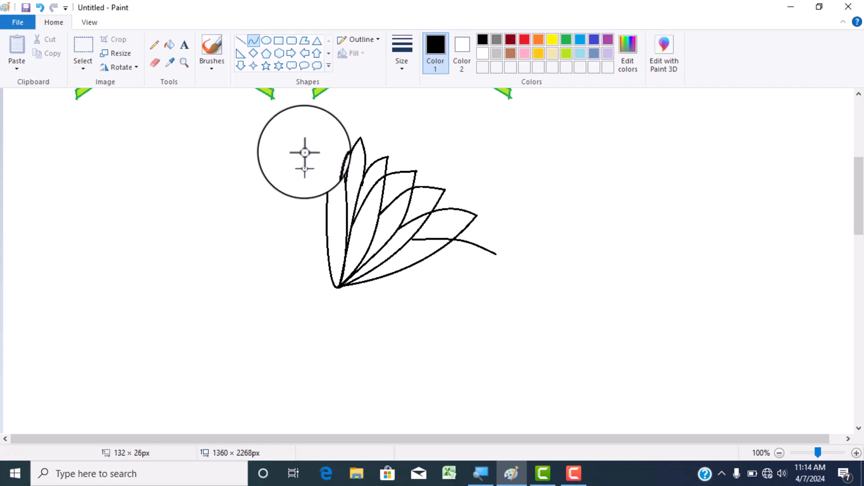
click(254, 41)
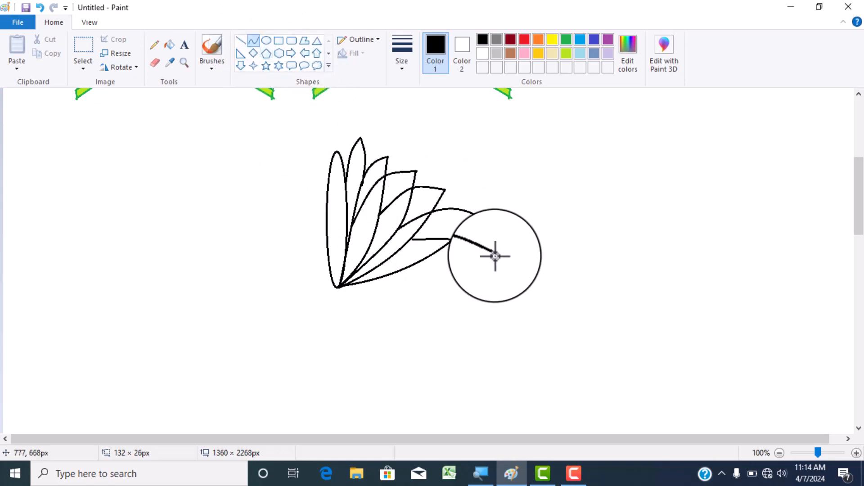
drag(495, 255, 341, 286)
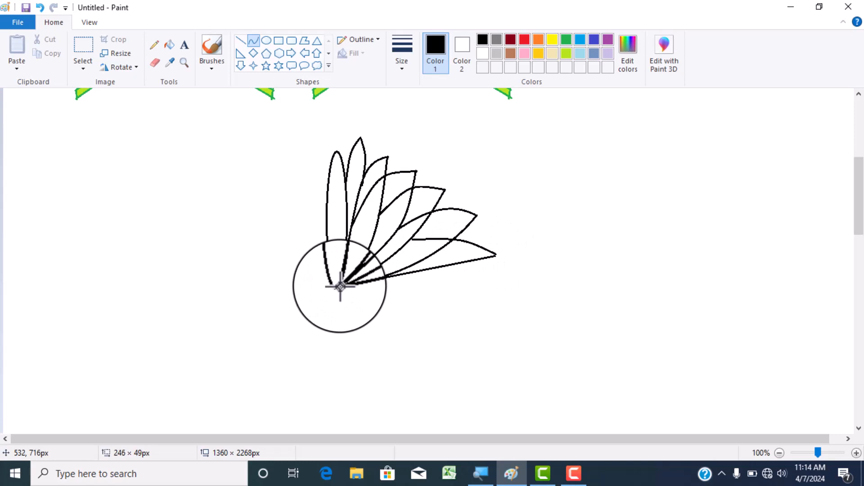
drag(459, 261, 403, 291)
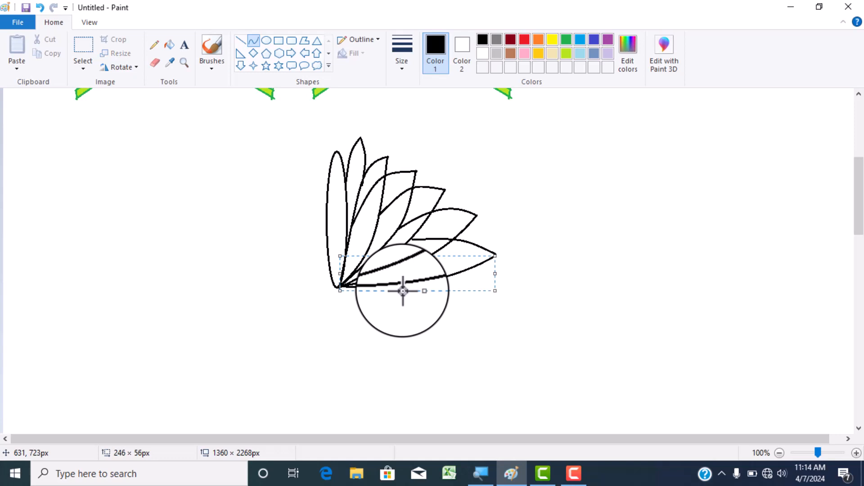
drag(403, 290, 403, 290)
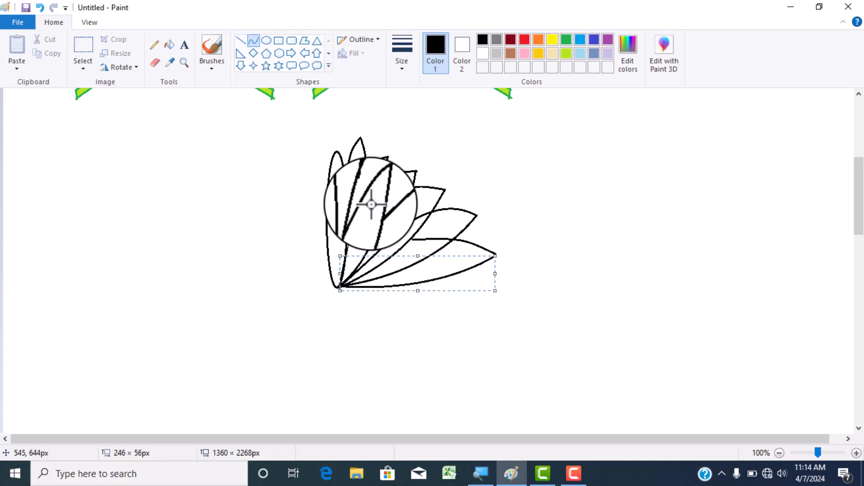
Draw a slightly curved stem line about 11 × 110 px downward from the base of the petals.
click(241, 40)
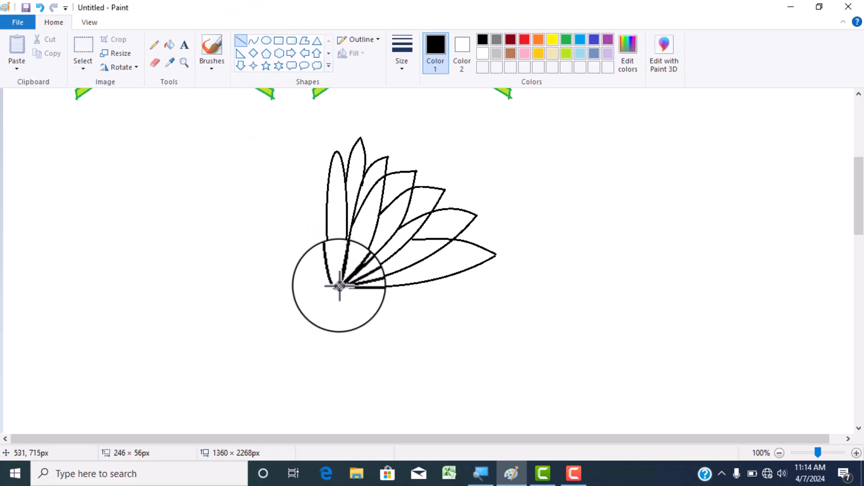
click(254, 41)
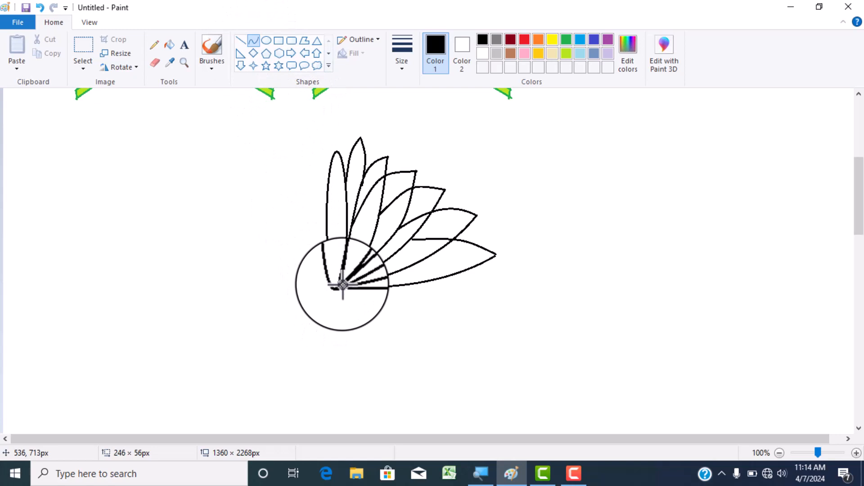
drag(343, 284, 333, 348)
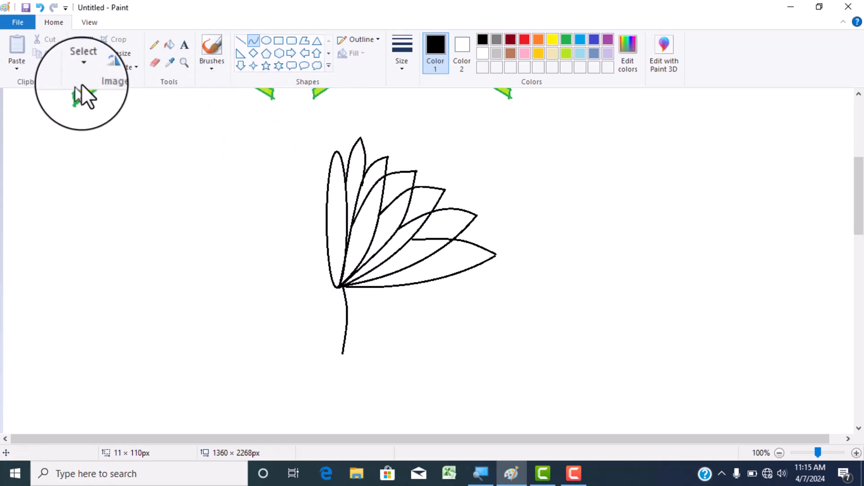
Select the half flower with its stem in a 374 × 372 px rectangle, place a copy to its left and flip the copy horizontally.
click(81, 71)
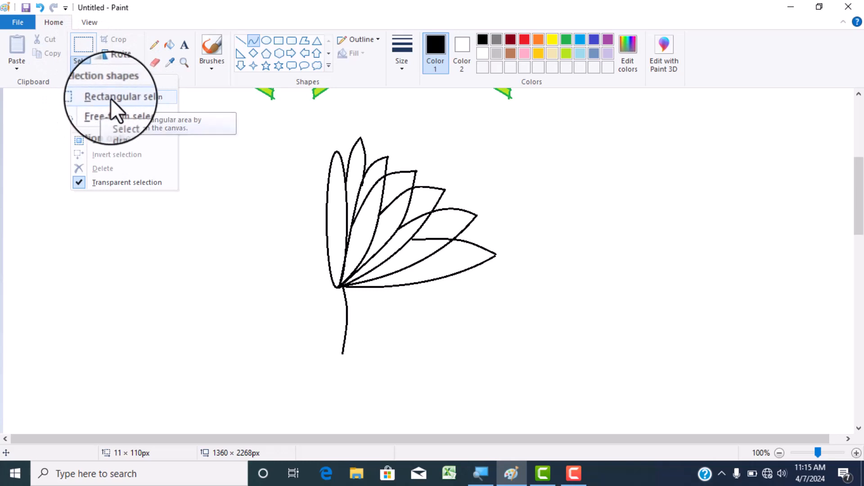
click(98, 98)
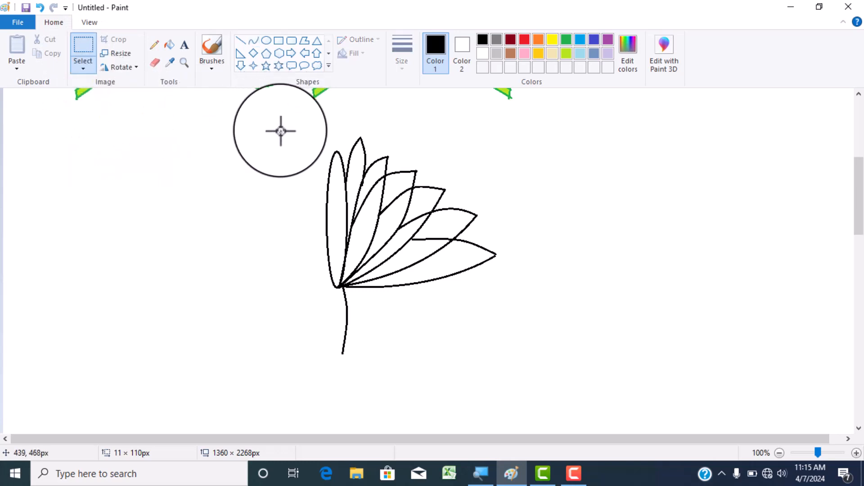
mouse_move(278, 145)
mouse_down()
mouse_move(372, 224)
mouse_move(495, 344)
mouse_move(503, 364)
mouse_up()
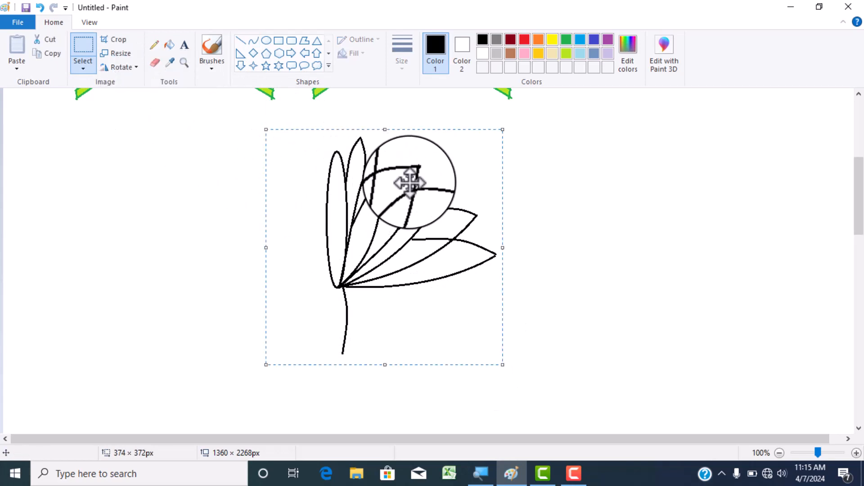
mouse_move(395, 194)
mouse_down()
mouse_move(323, 206)
mouse_move(298, 193)
mouse_up()
click(134, 67)
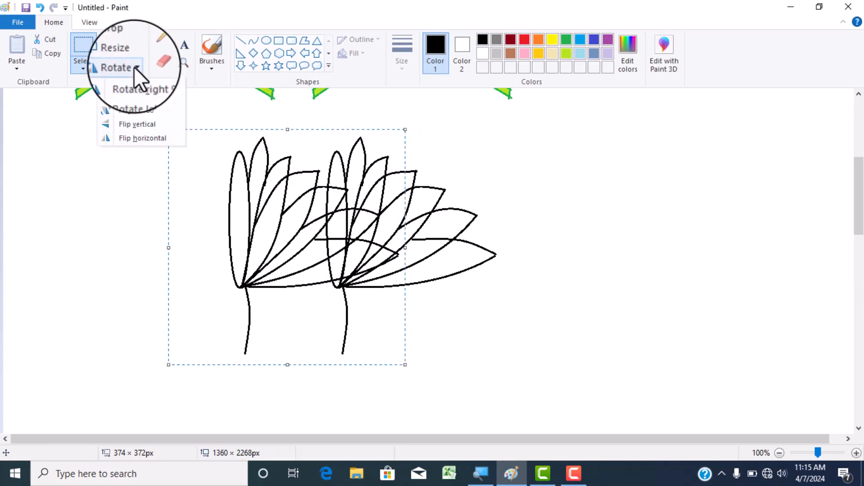
click(142, 138)
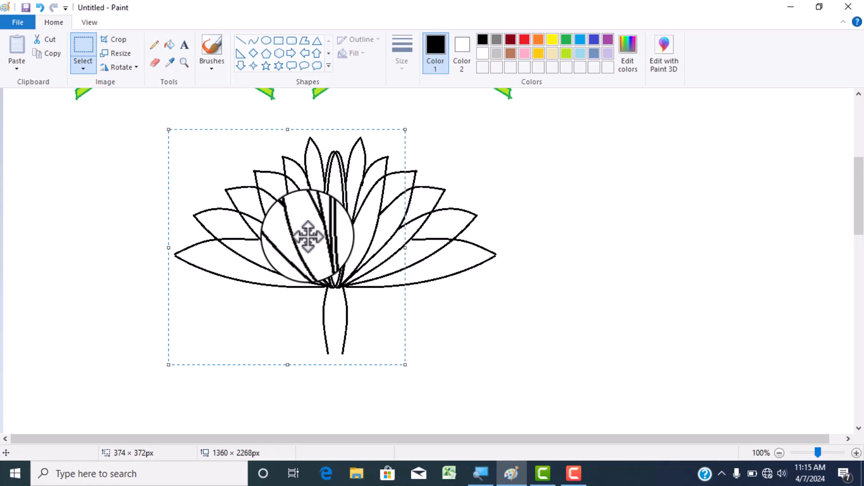
Nudge the flipped copy sideways until the lower ends of both stem curves meet in a point.
key(Right)
key(Right)
key(Right)
key(Right)
key(Right)
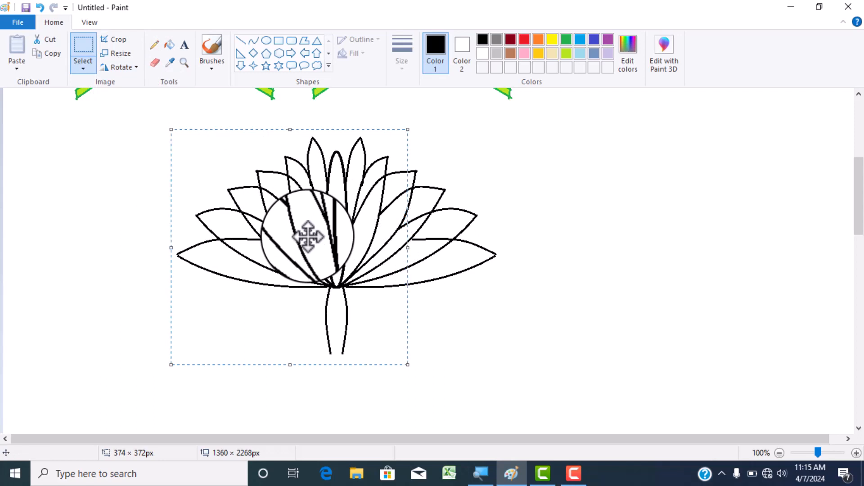
key(Right)
key(Right)
key(Right)
key(Right)
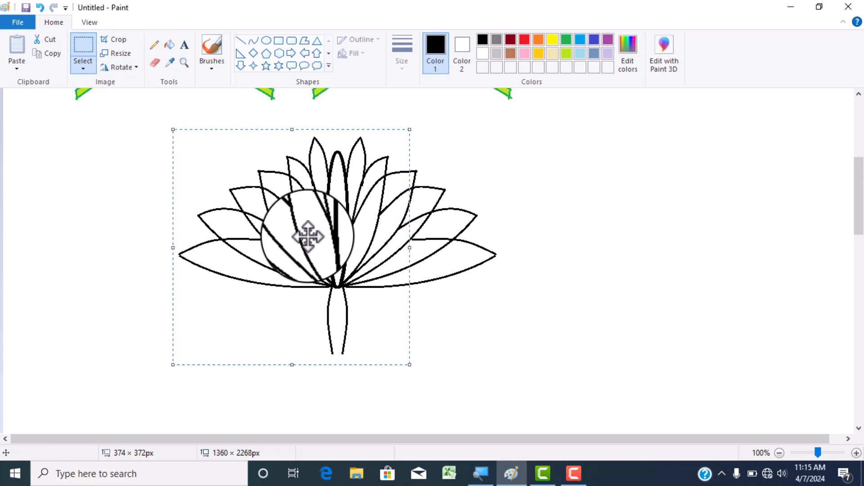
key(Left)
key(Left)
key(Left)
key(Left)
key(Right)
key(Right)
key(Right)
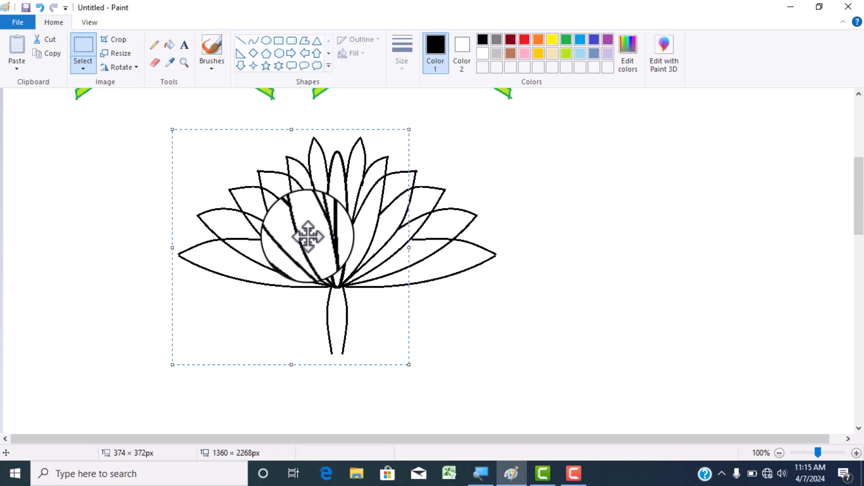
key(Right)
key(Right)
key(Right)
key(Right)
key(Right)
key(Right)
key(Right)
key(Right)
key(Right)
key(Right)
key(Right)
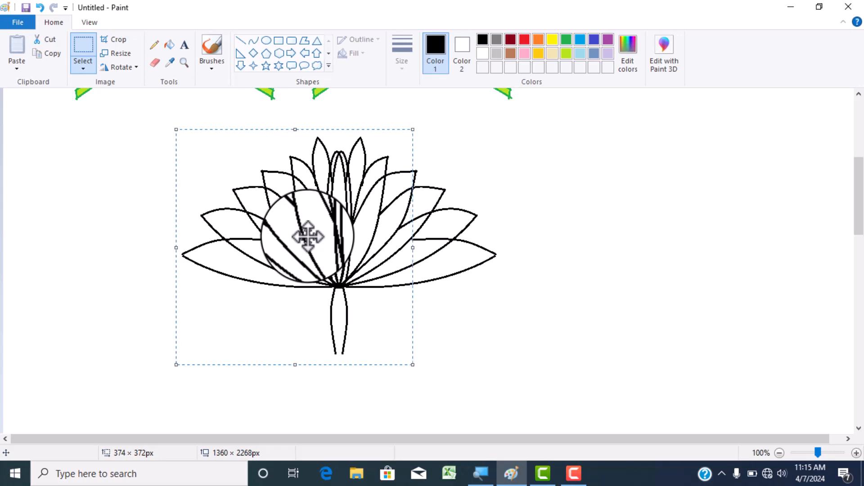
key(Right)
key(Right)
key(Right)
key(Right)
key(Right)
key(Right)
key(Right)
key(Right)
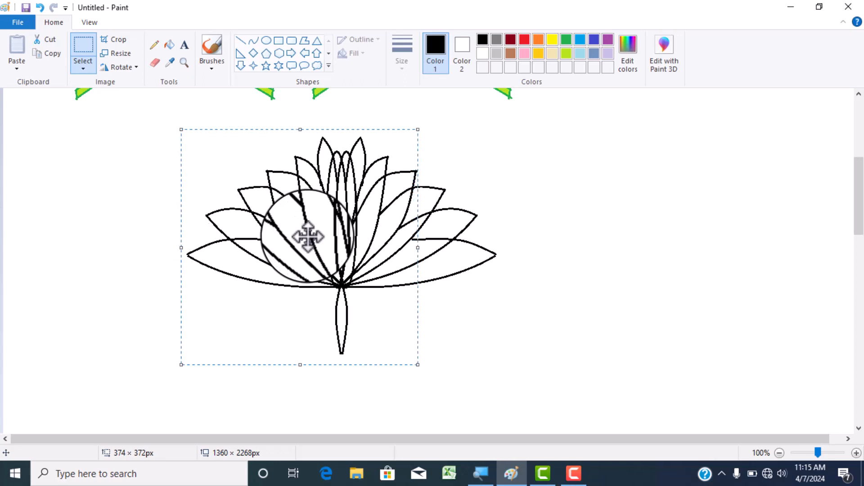
key(Right)
key(Right)
key(Right)
key(Right)
key(Right)
key(Right)
key(Right)
key(Right)
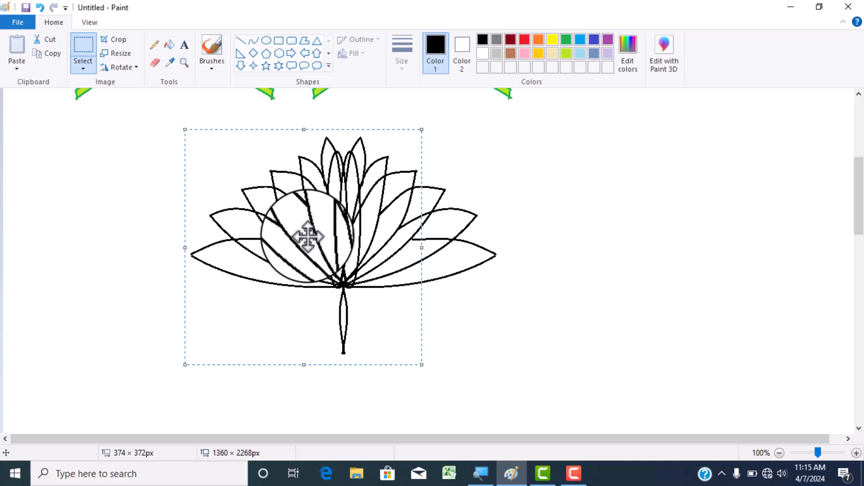
key(Left)
key(Left)
key(Left)
key(Left)
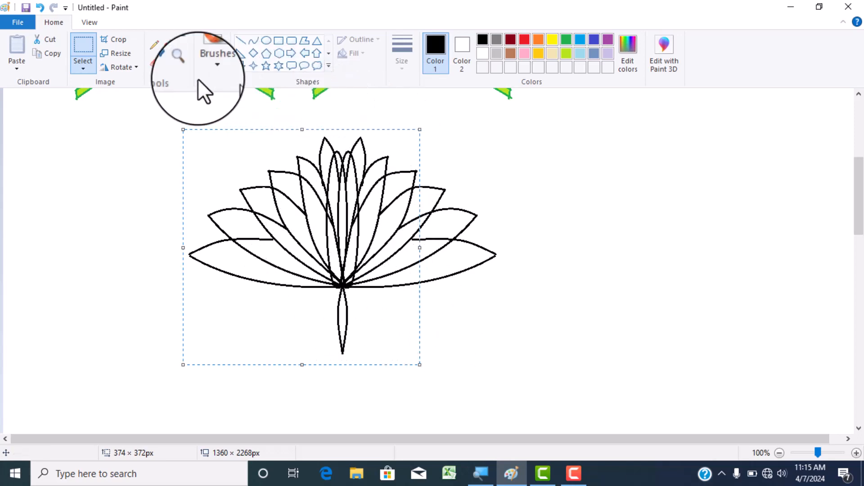
Fill the pair of inner petals on both sides of the flower's center with the palette's red.
click(172, 45)
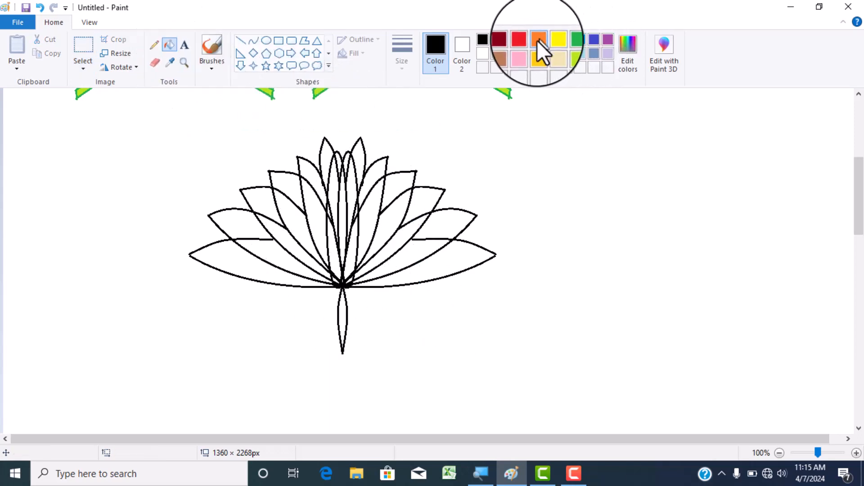
click(526, 42)
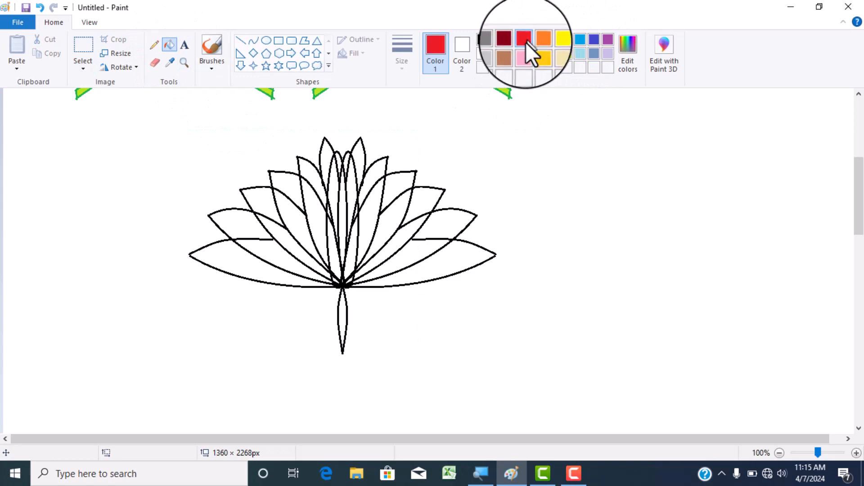
click(374, 211)
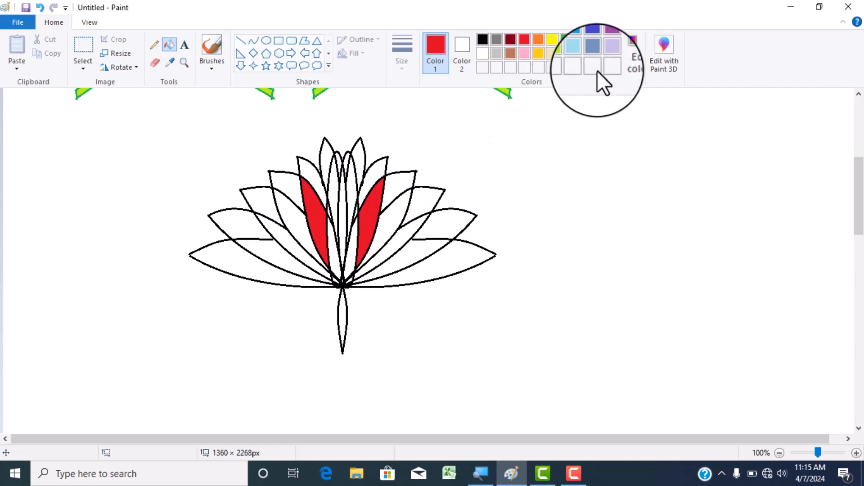
Set the fill color to pink (255, 0, 128) and fill the petals just outside the red pair on both sides.
click(625, 51)
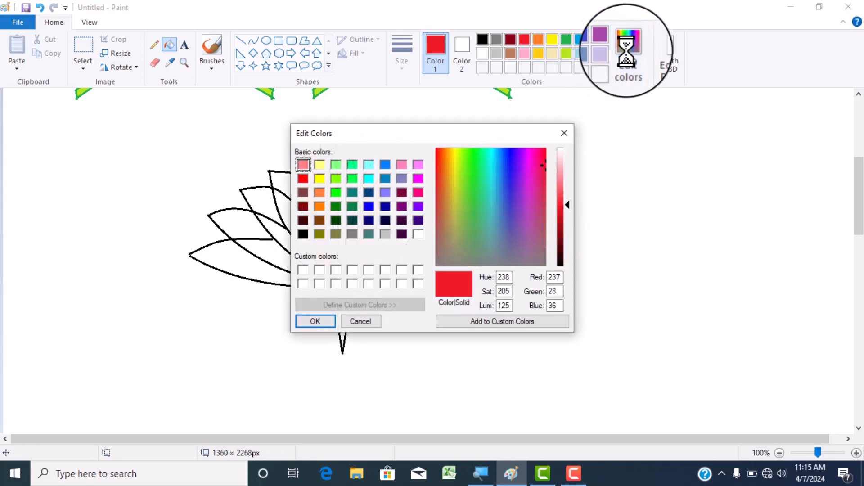
click(418, 192)
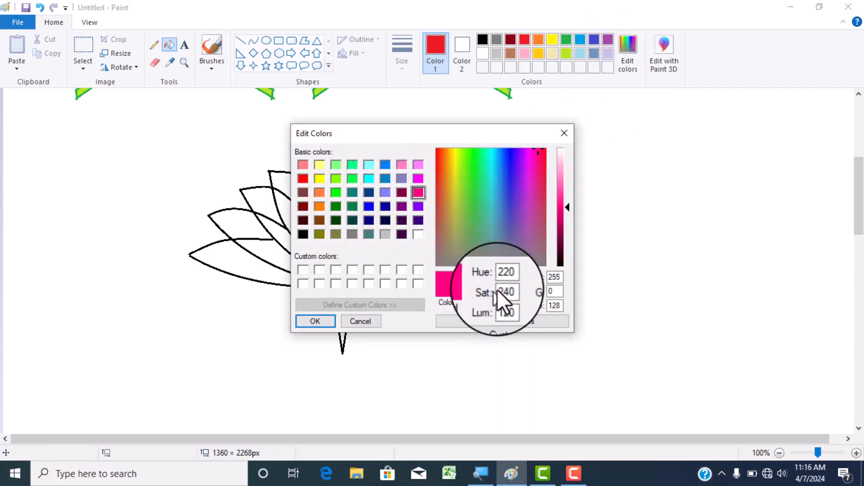
click(316, 322)
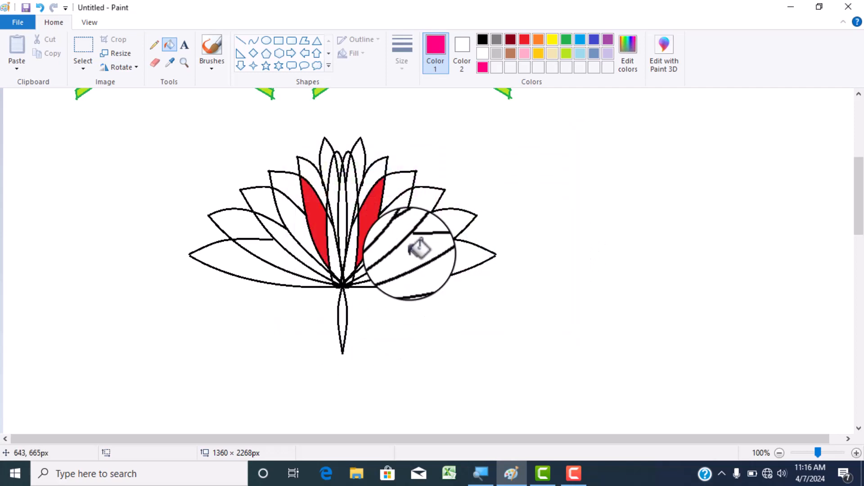
click(400, 220)
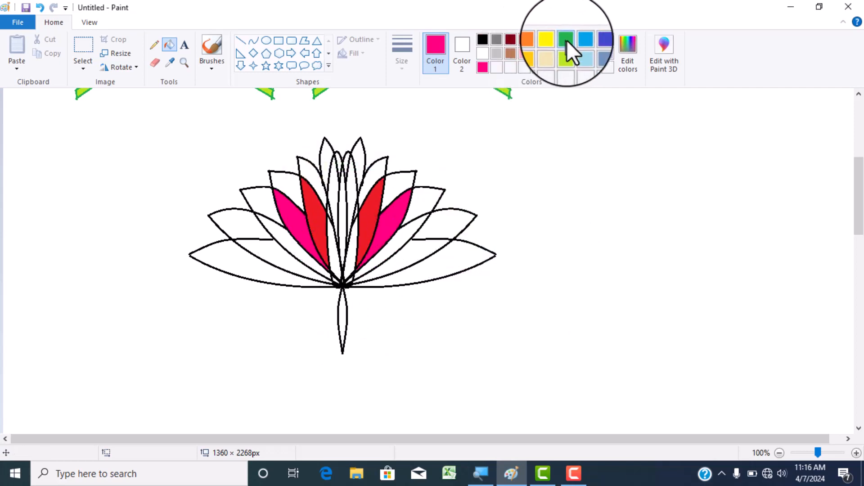
Set the fill color to pure red (255, 0, 0) and fill the lowest outer petals on both sides of the flower.
click(628, 47)
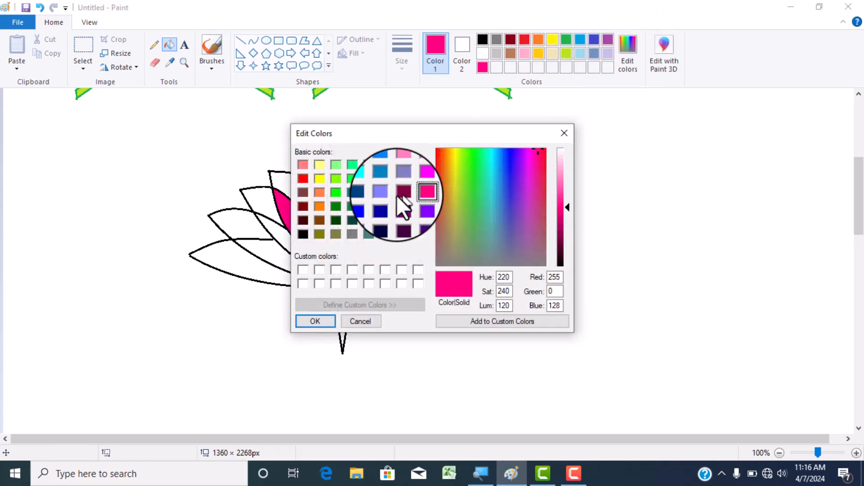
click(303, 179)
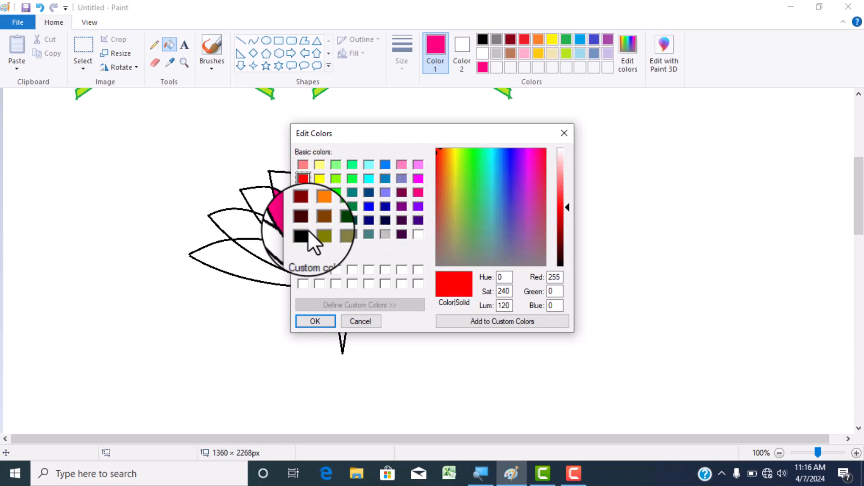
click(315, 319)
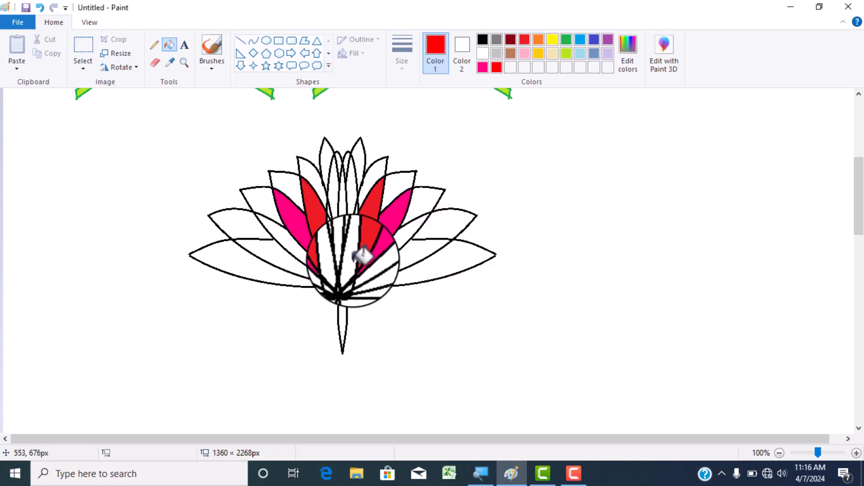
click(434, 255)
click(273, 266)
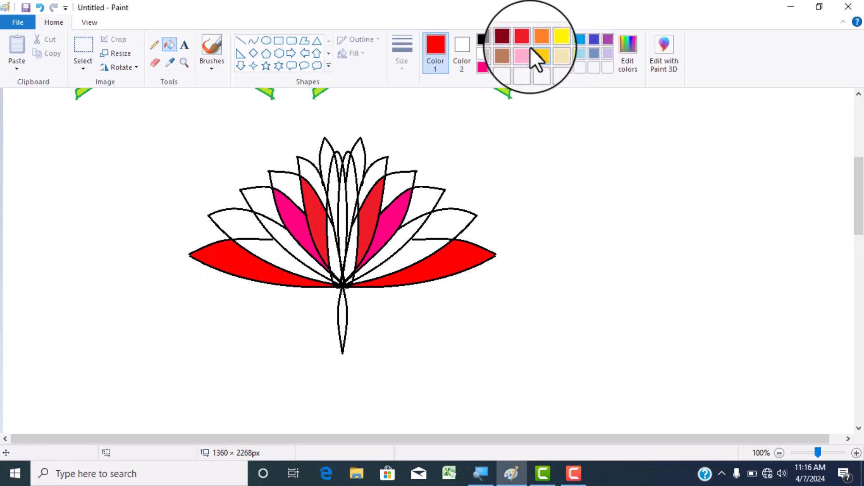
Fill the petal sections directly above the lowest red petals with the palette's orange on both sides.
click(540, 38)
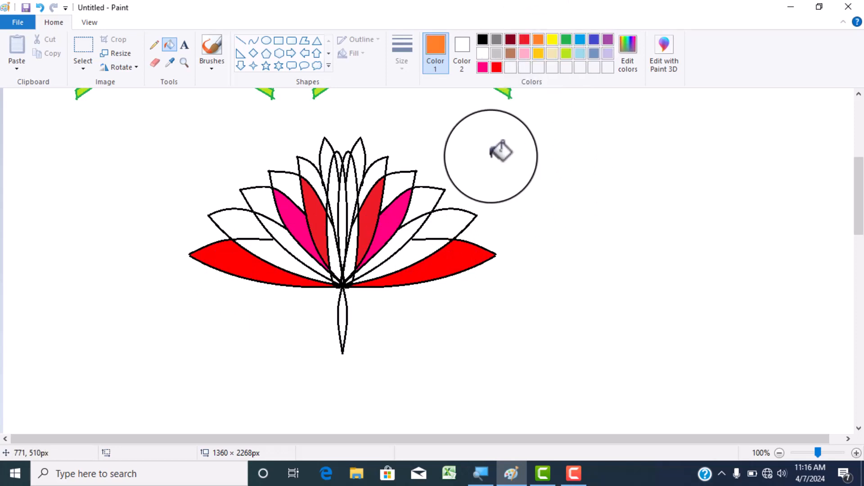
click(426, 245)
click(284, 249)
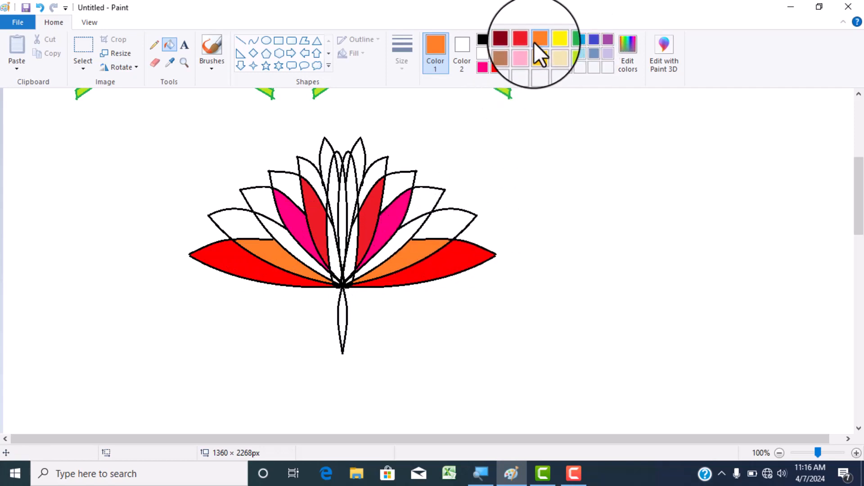
Set the fill color to magenta (255, 0, 255) and fill the outer petal tips above the orange sections on both sides.
click(629, 54)
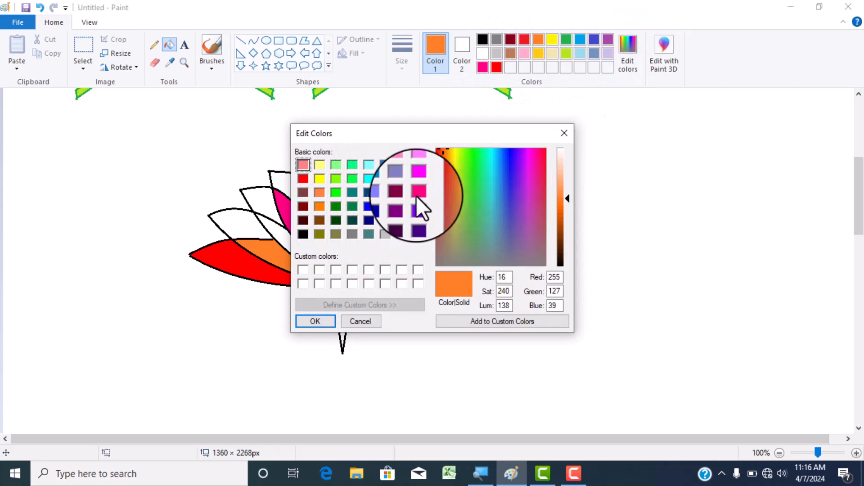
click(418, 178)
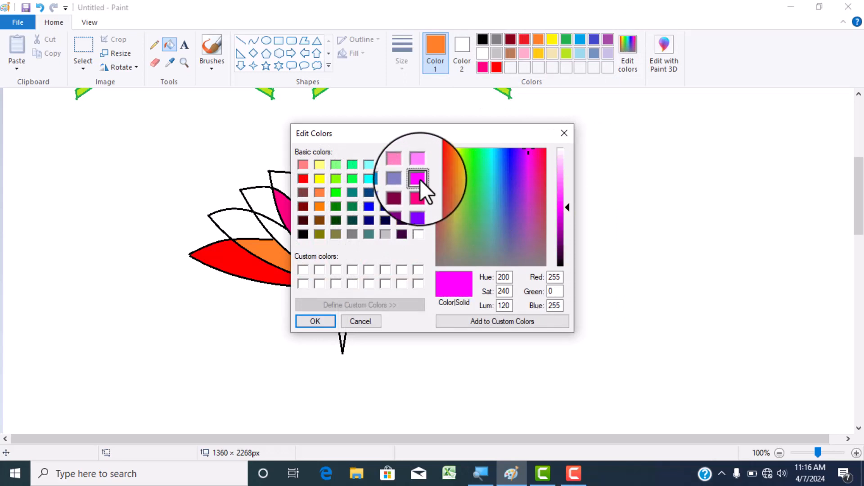
click(321, 319)
click(454, 223)
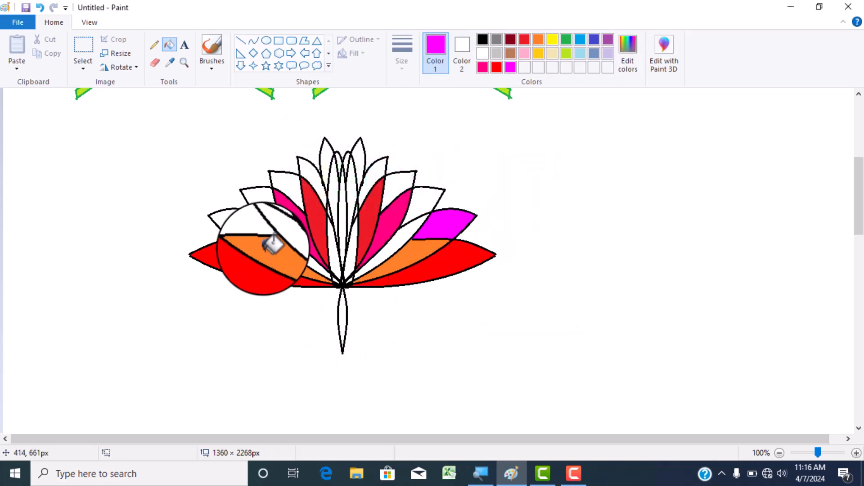
click(246, 214)
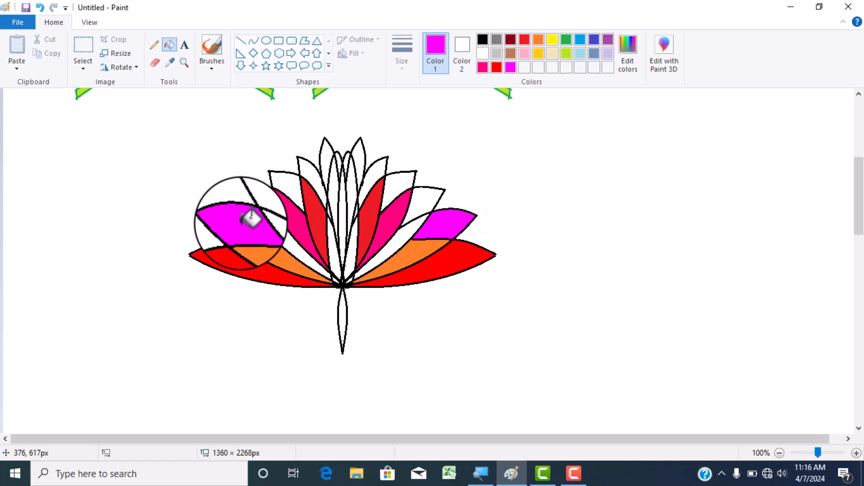
Fill the narrow center petal with pink (255, 0, 128) and the petals between the pink and orange ones with the palette's red.
click(627, 51)
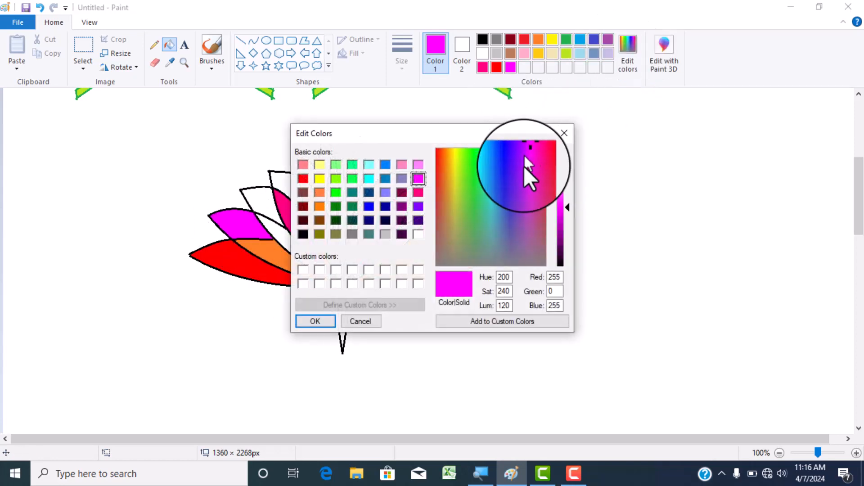
click(418, 192)
click(315, 321)
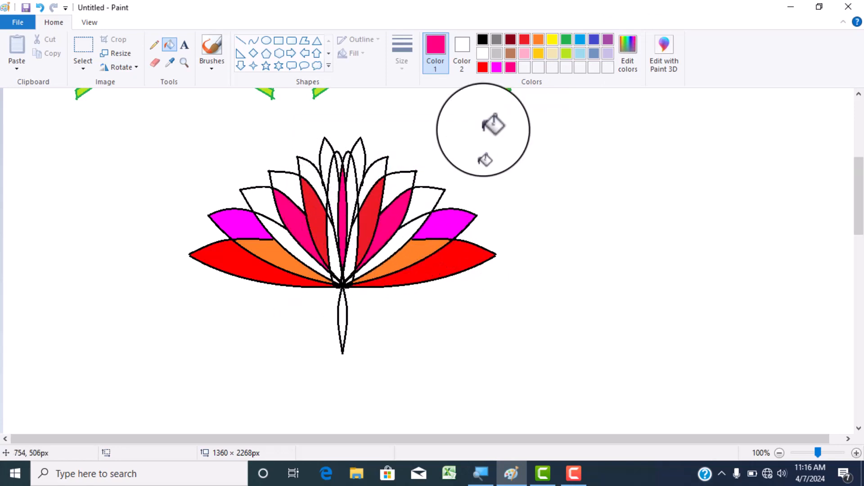
click(525, 39)
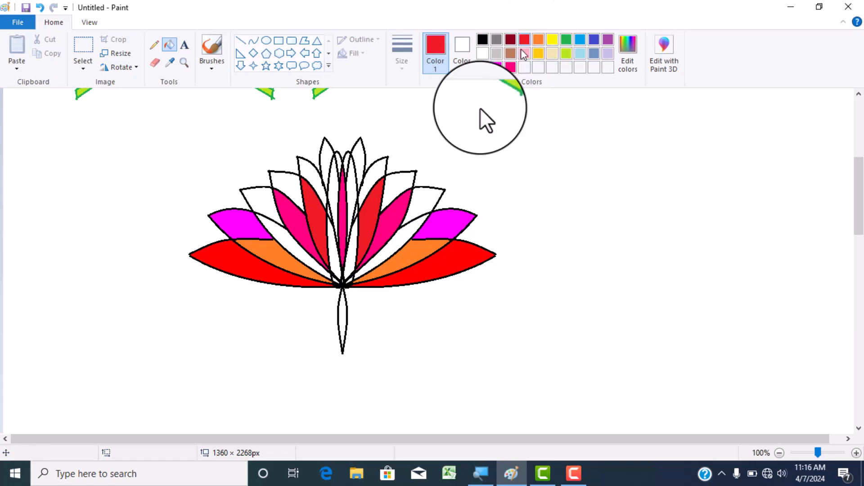
click(307, 252)
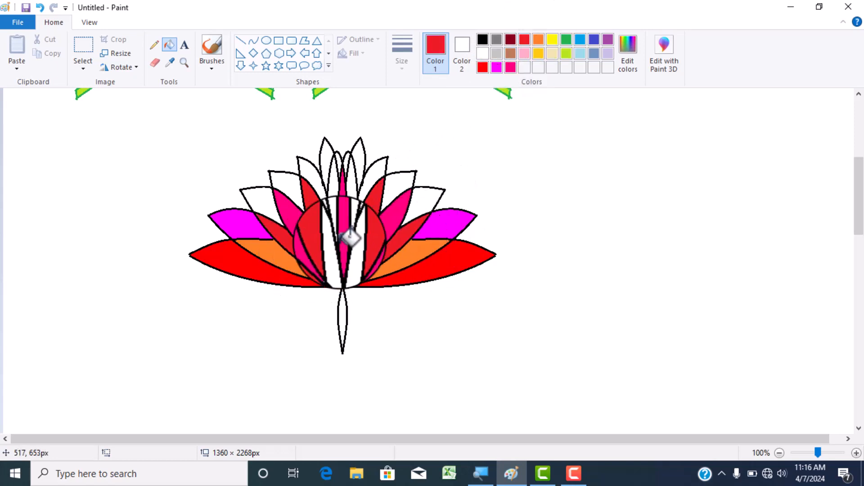
Fill the four upper petal tips on each side of the flower with the palette's lime green.
click(566, 54)
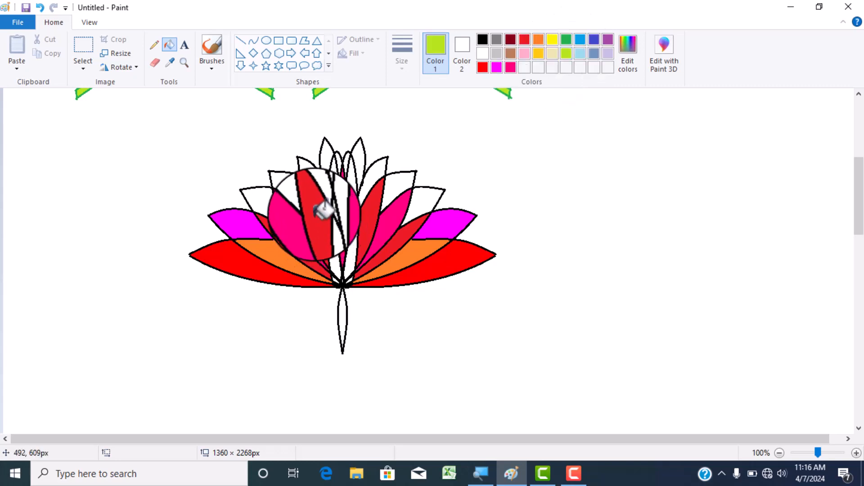
click(356, 153)
click(326, 155)
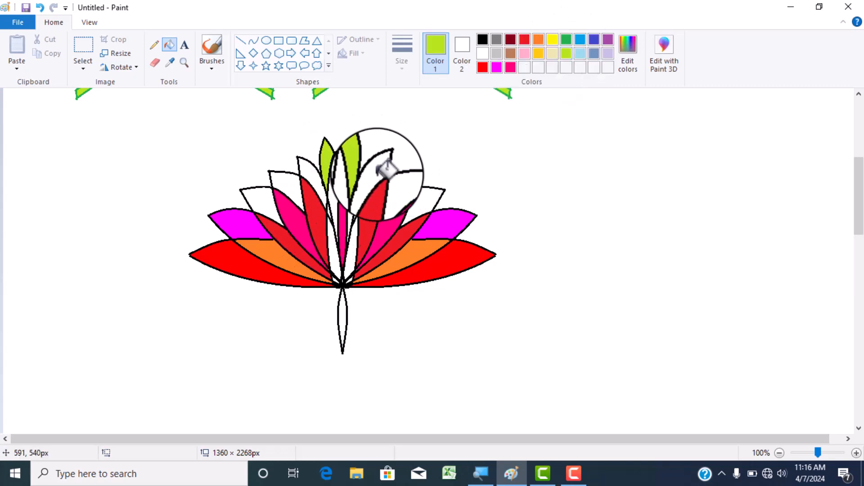
click(380, 176)
click(407, 185)
click(430, 196)
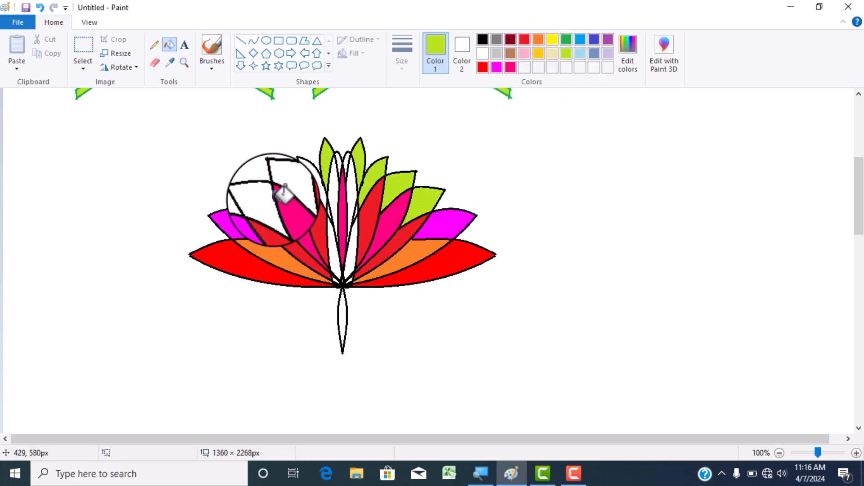
click(269, 198)
click(291, 183)
click(319, 169)
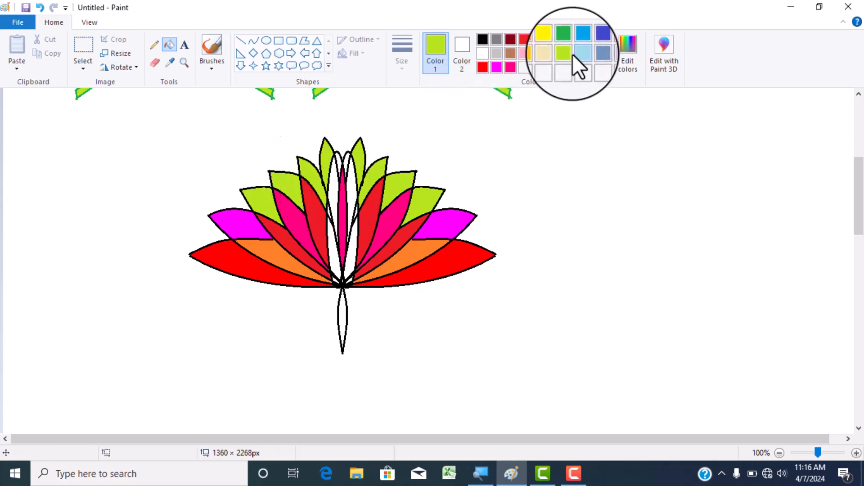
Fill the two slim petals beside the pink center with the palette's light pink and the stem with the palette's green.
click(523, 54)
click(353, 191)
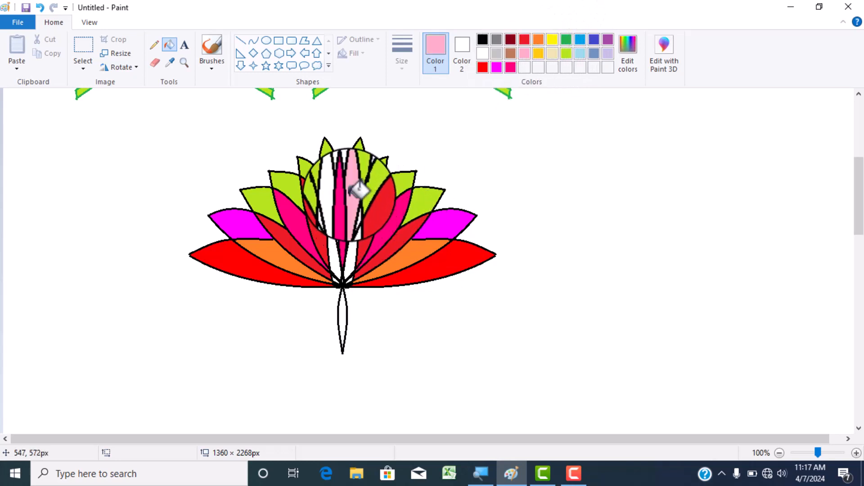
click(331, 190)
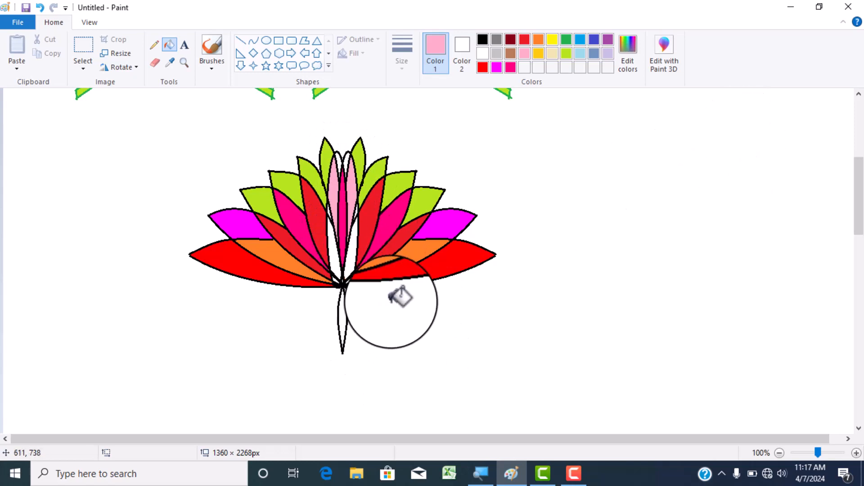
click(566, 39)
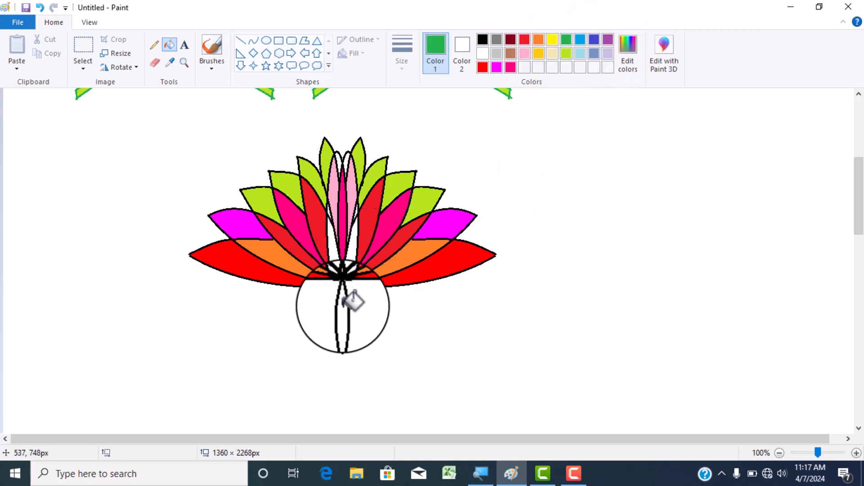
click(344, 315)
scroll(432, 299, up, 5)
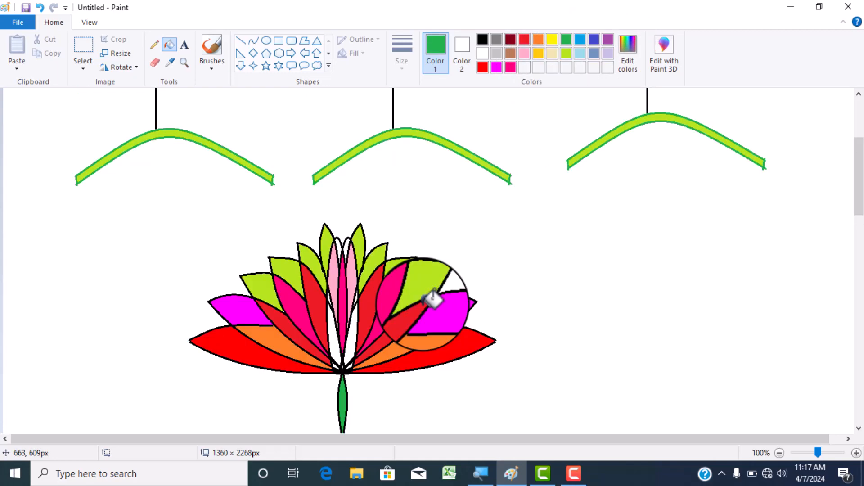
scroll(433, 299, down, 4)
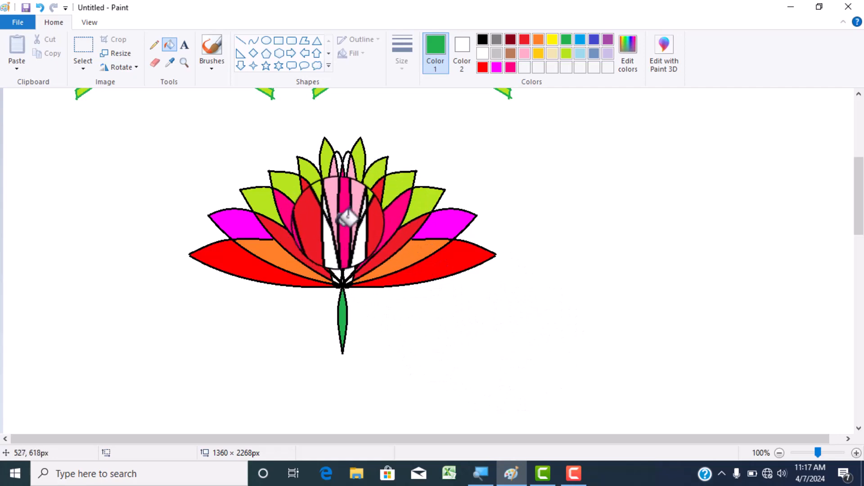
scroll(348, 214, up, 6)
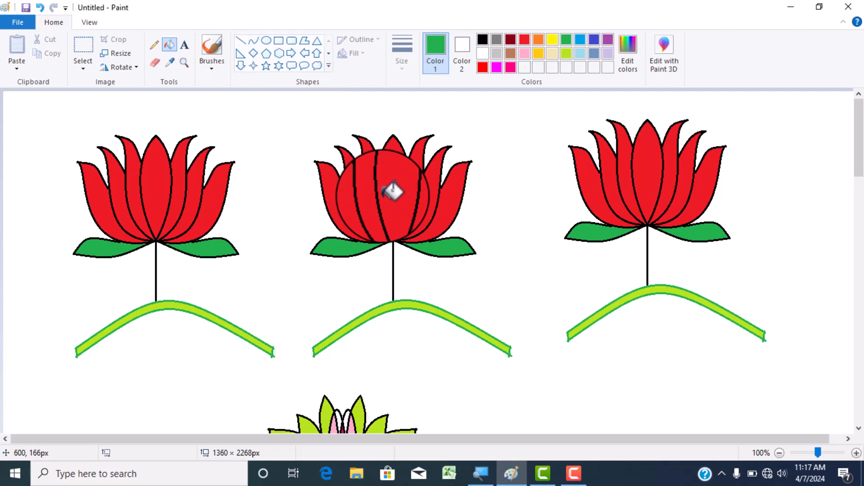
click(440, 250)
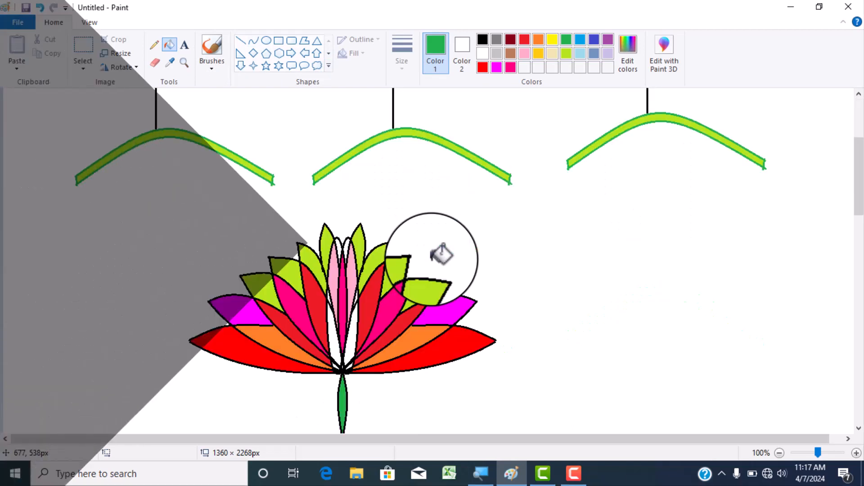